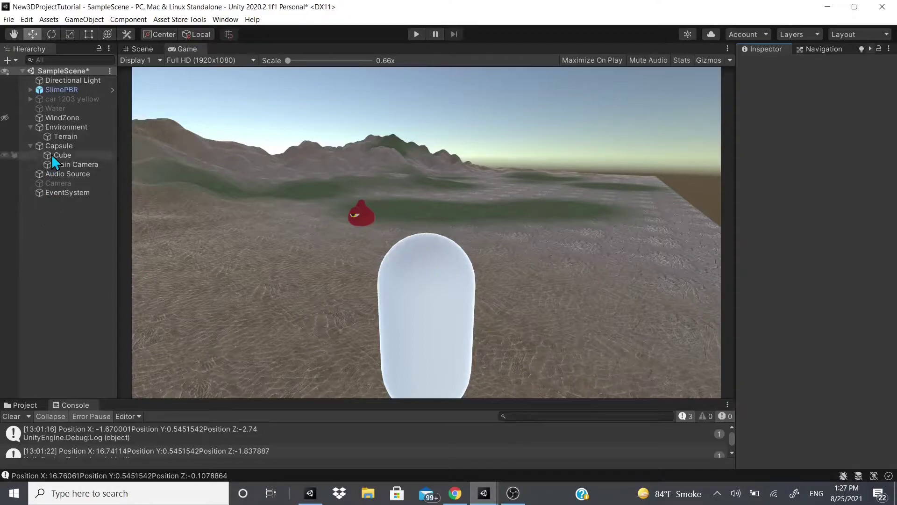
Step: Add a Flare Layer component from the Rendering category to the Capsule's Main Camera
left_click(75, 165)
scroll(849, 421, "down", 2)
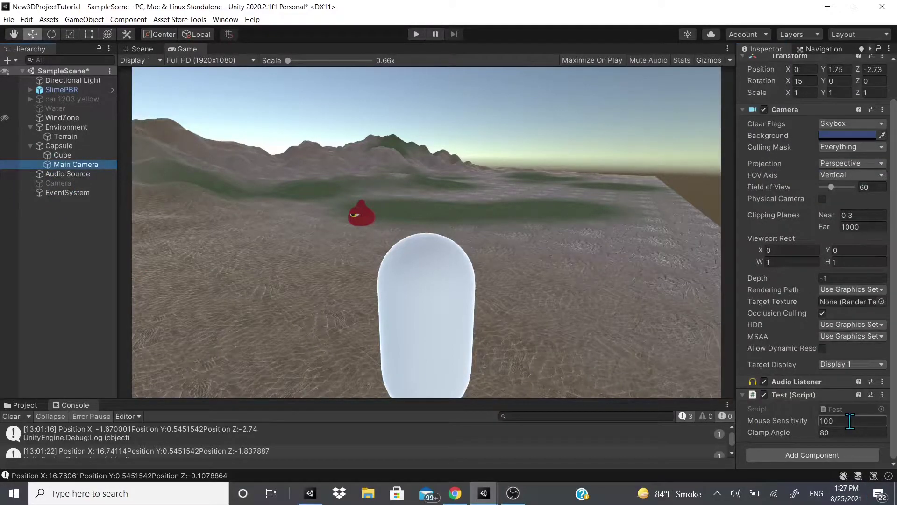
left_click(811, 455)
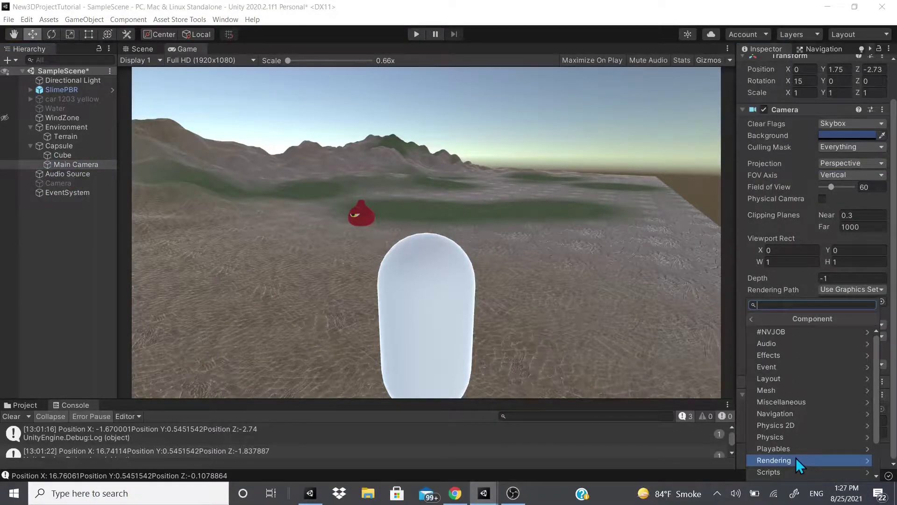
left_click(796, 459)
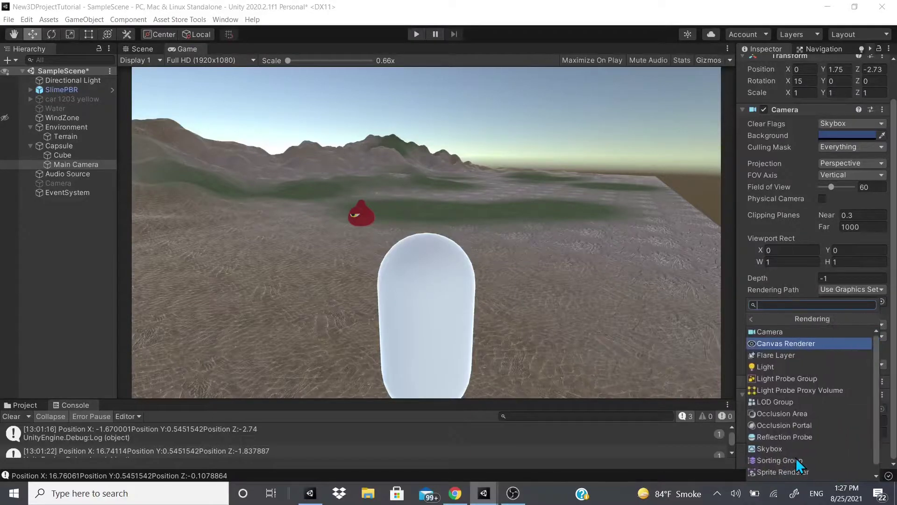
key("Down")
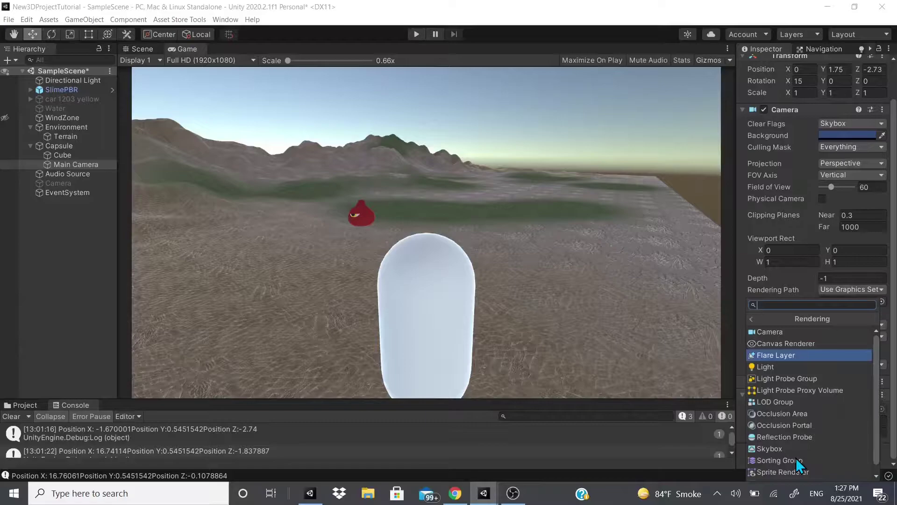
key("Up")
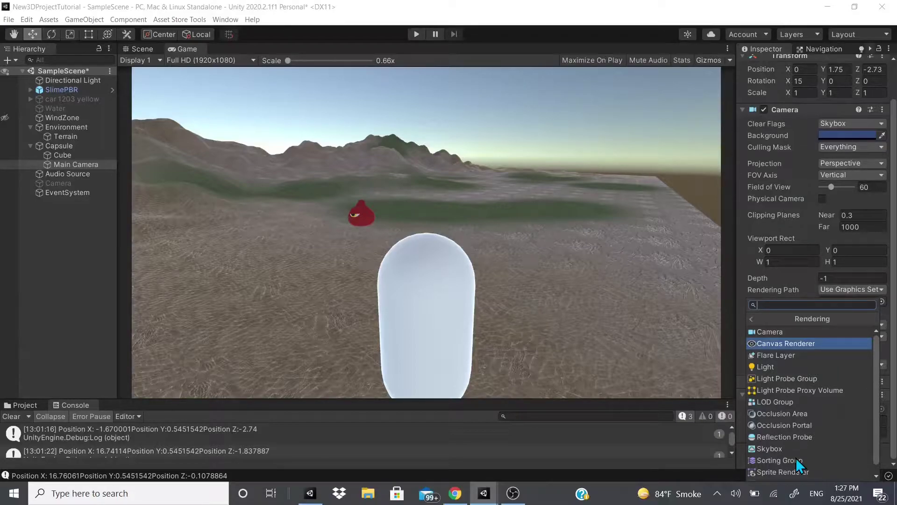
key("Up")
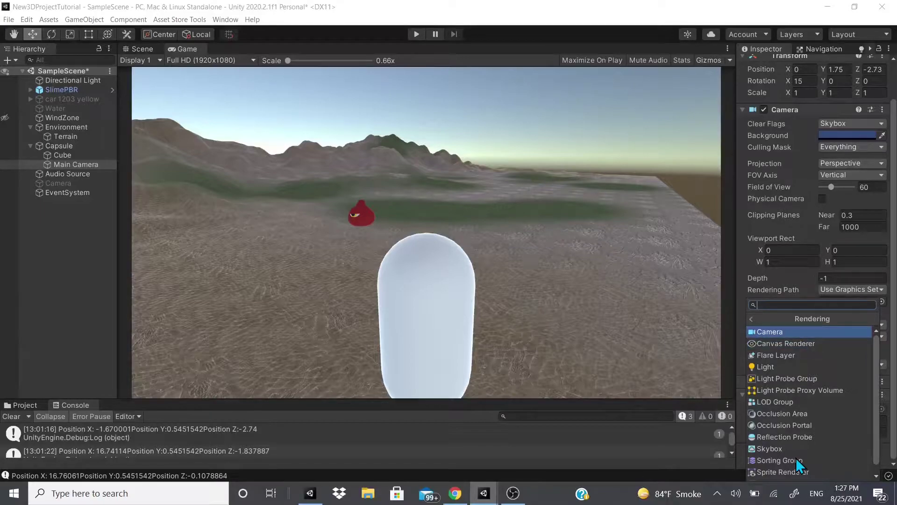
key("Down")
key("Down")
key("Return")
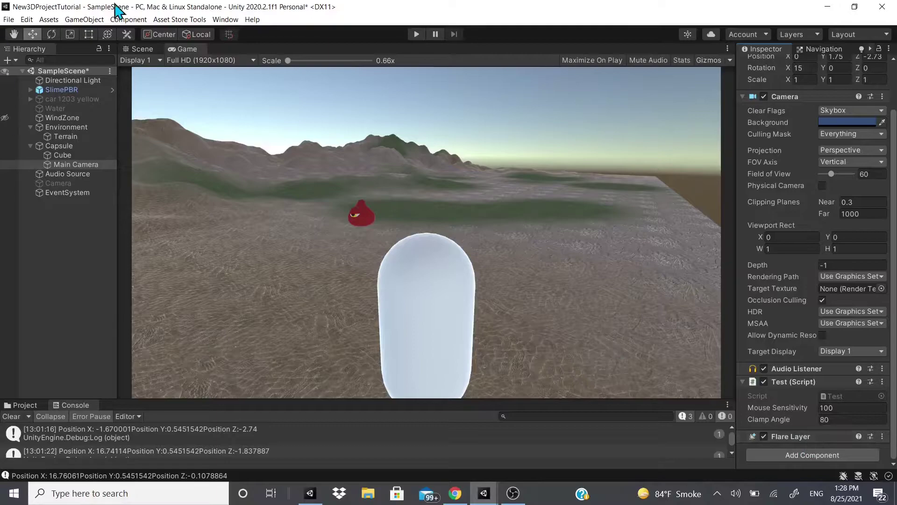
Step: Assign the 50mmZoom flare to the Directional Light's Flare field
left_click(73, 80)
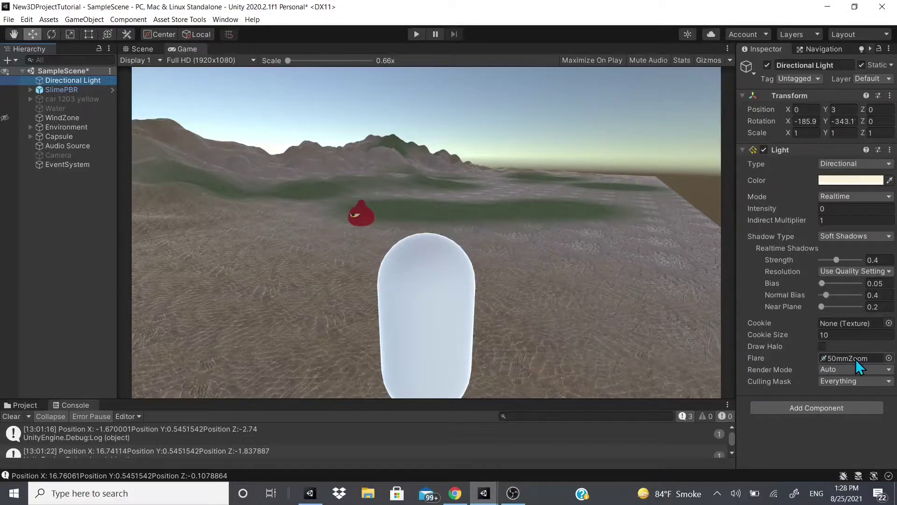
left_click(888, 358)
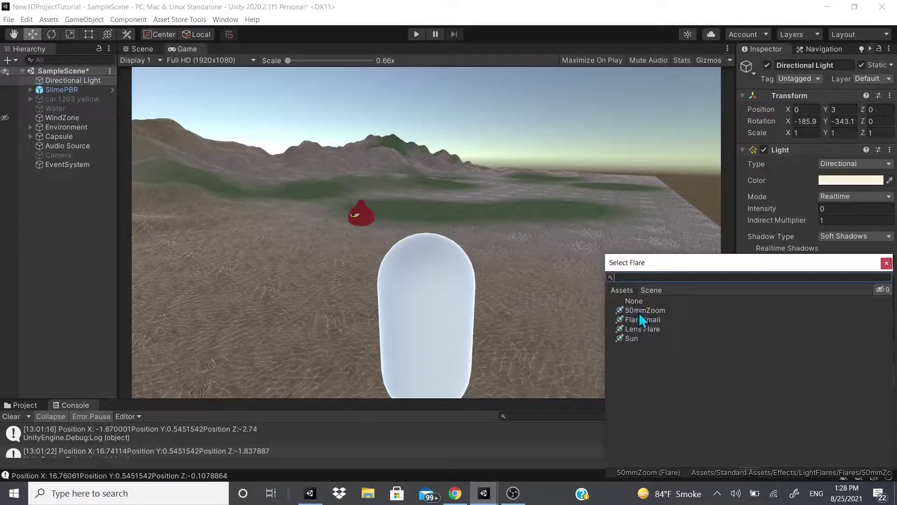
left_click(567, 394)
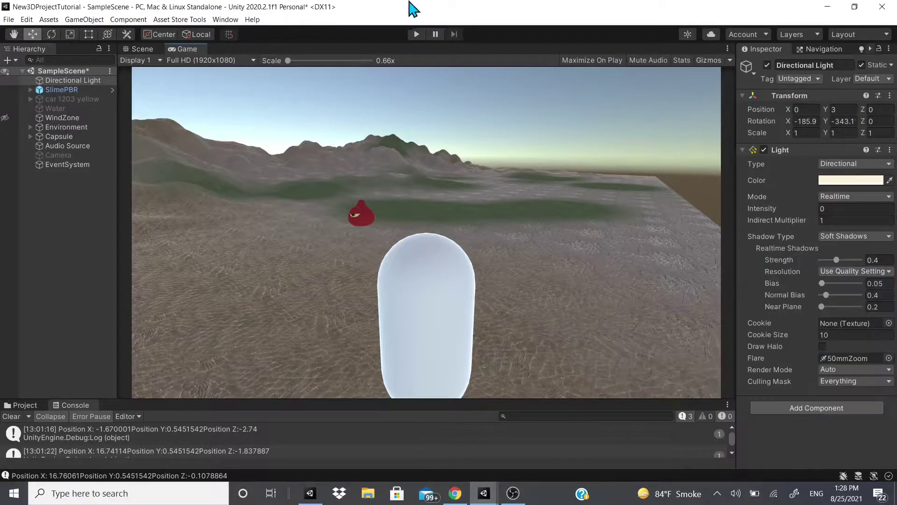
left_click(416, 34)
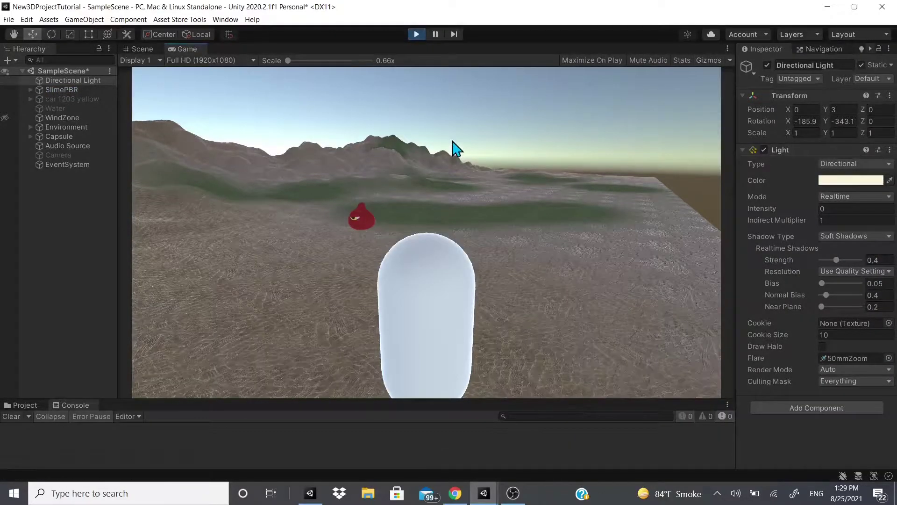
left_click(424, 230)
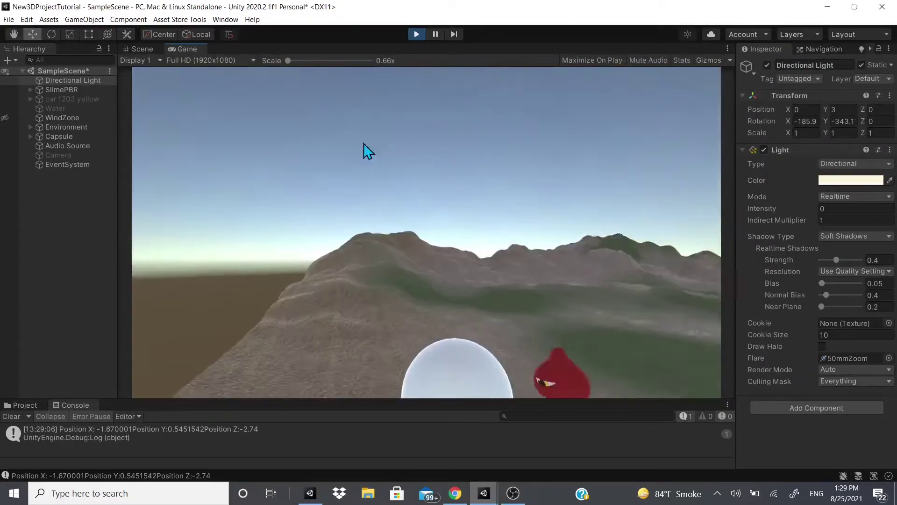
left_click(414, 36)
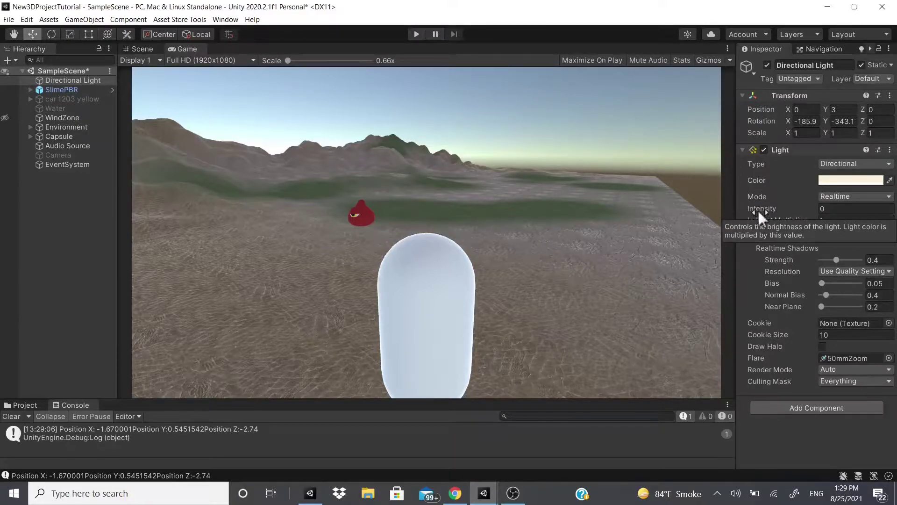
Step: Set the Directional Light's Intensity to 2, after briefly trying 0.5
left_click(832, 209)
type(".5")
key("Return")
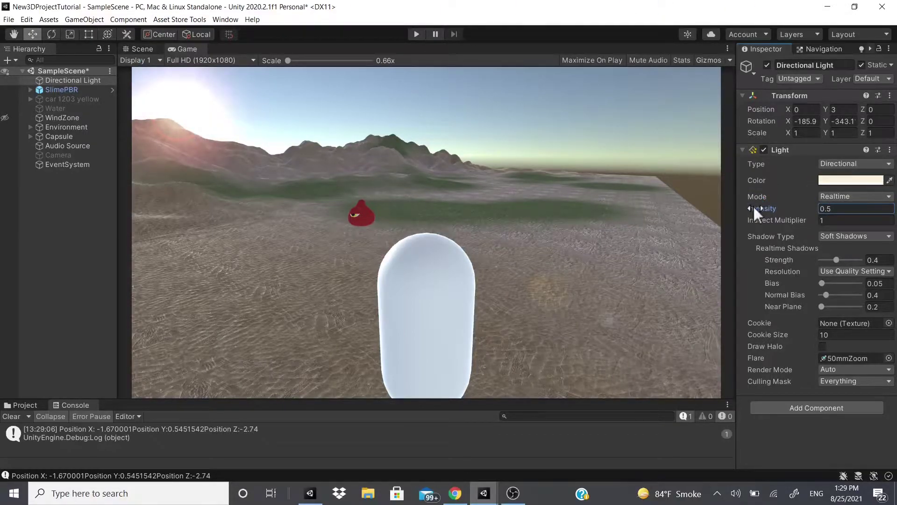
left_click_drag(753, 205, 806, 215)
type("2")
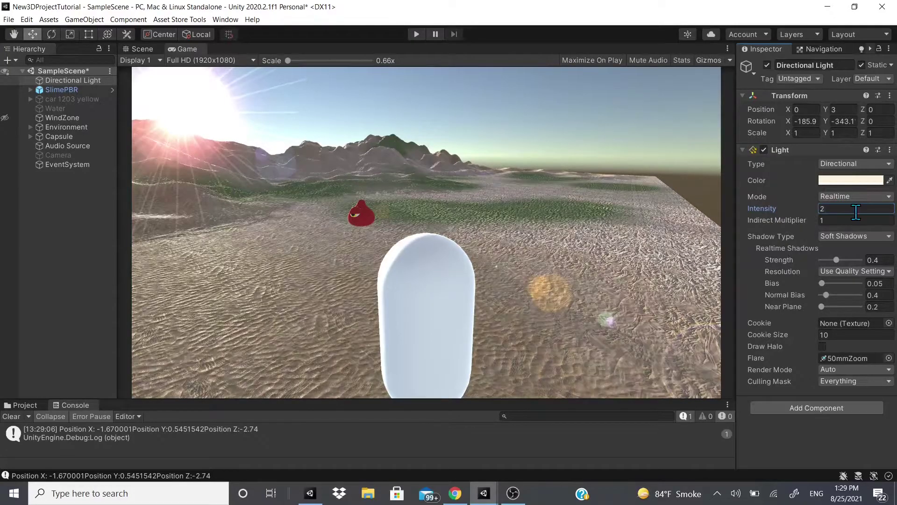
Step: Preview Lens Flare, Sun and other flares, then assign FlareSmall to the light
left_click(889, 358)
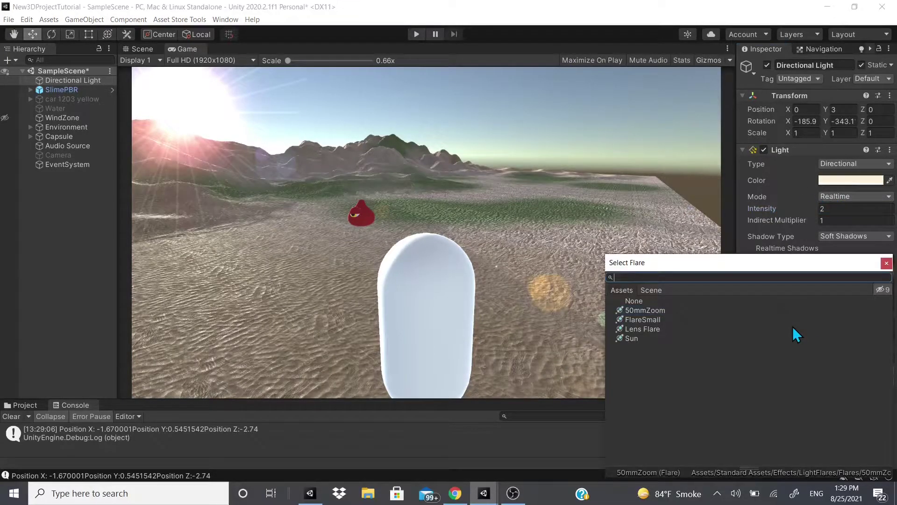
key("Down")
key("Down")
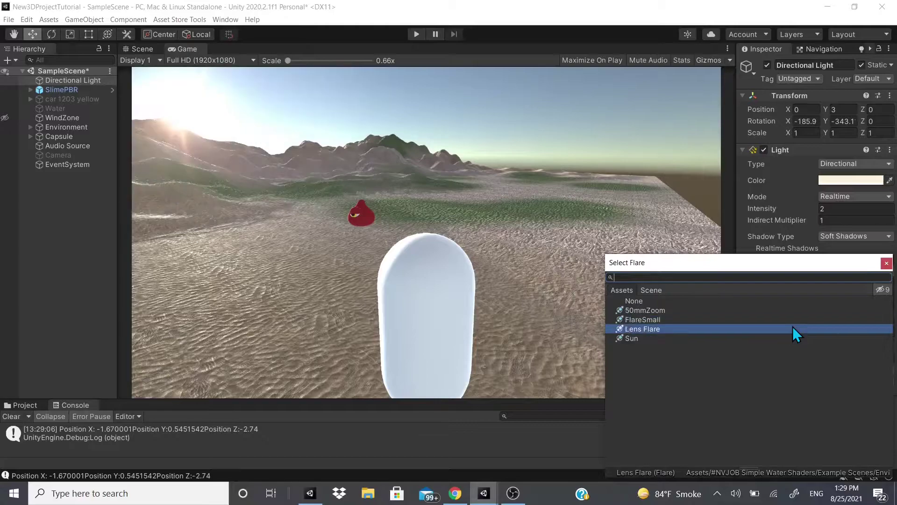
key("Up")
key("Down")
key("Up")
key("Up")
key("Up")
key("Down")
key("Down")
key("Down")
key("Up")
key("Up")
key("Down")
key("Down")
key("Down")
left_click(886, 263)
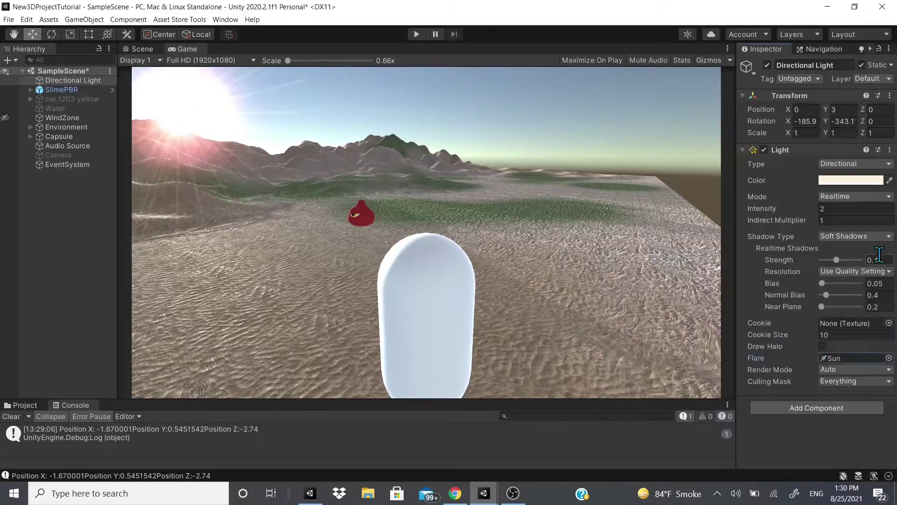
left_click(889, 366)
key("Up")
key("Up")
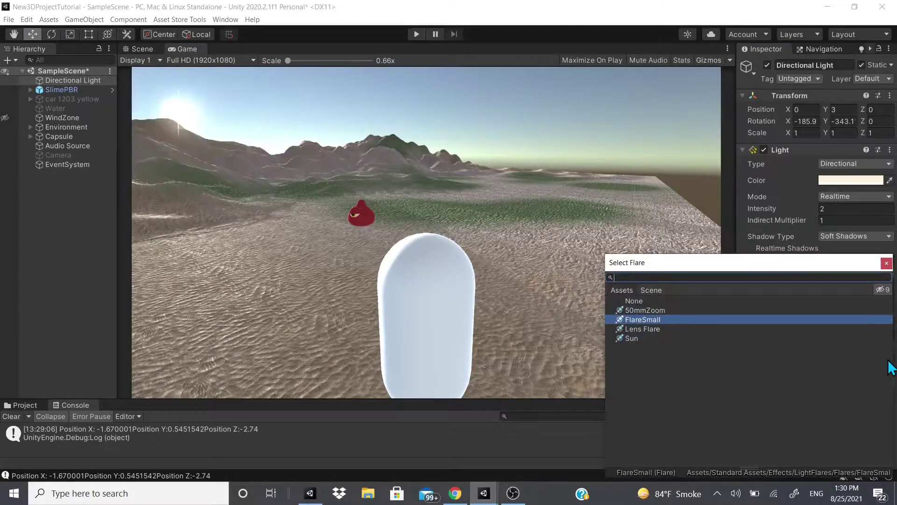
key("Return")
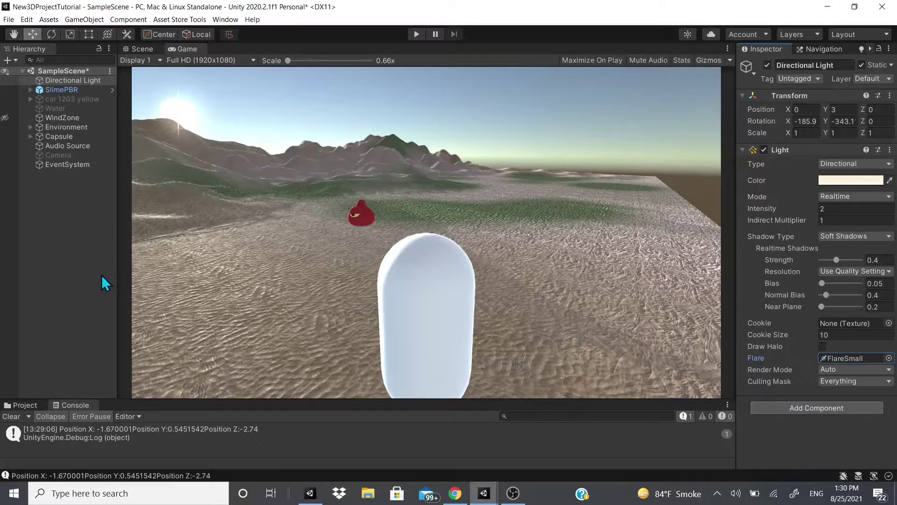
Step: Create a Lens Flare asset named New Flare in Assets and expand its Element 0
left_click(21, 405)
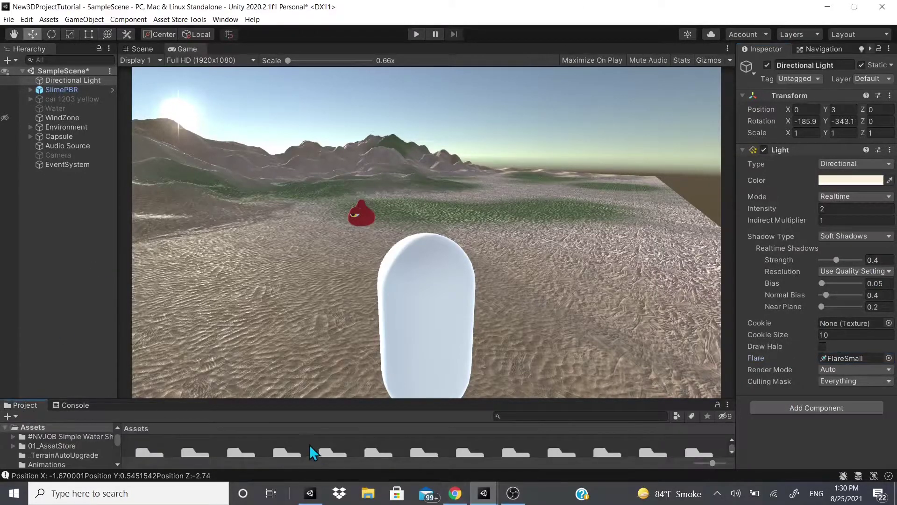
right_click(309, 443)
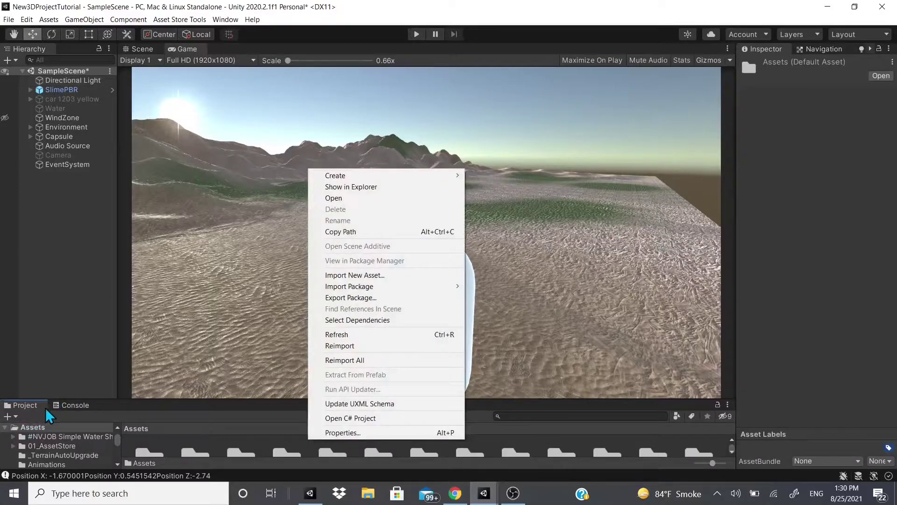
mouse_move(352, 178)
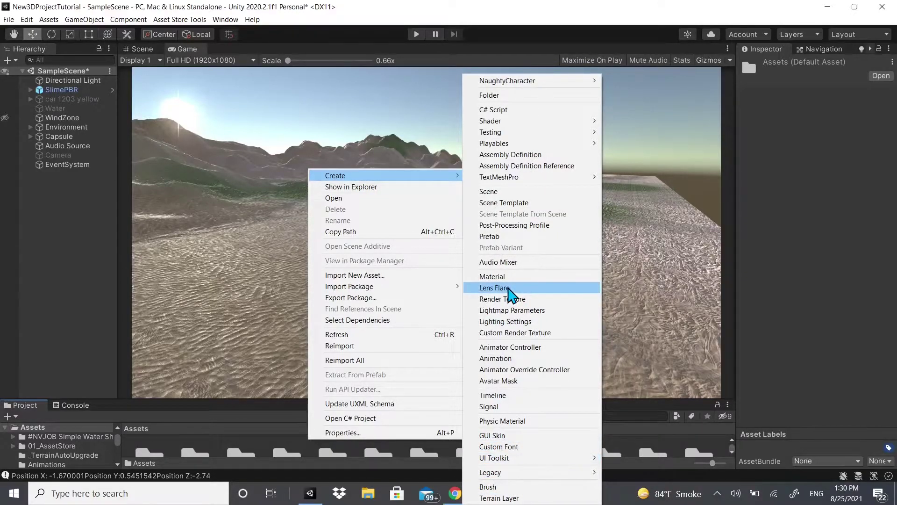
left_click(508, 288)
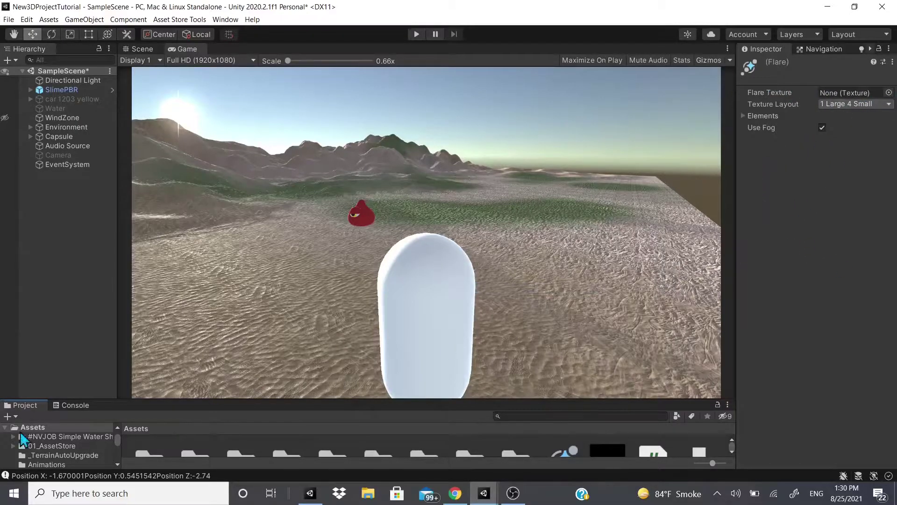
left_click(749, 117)
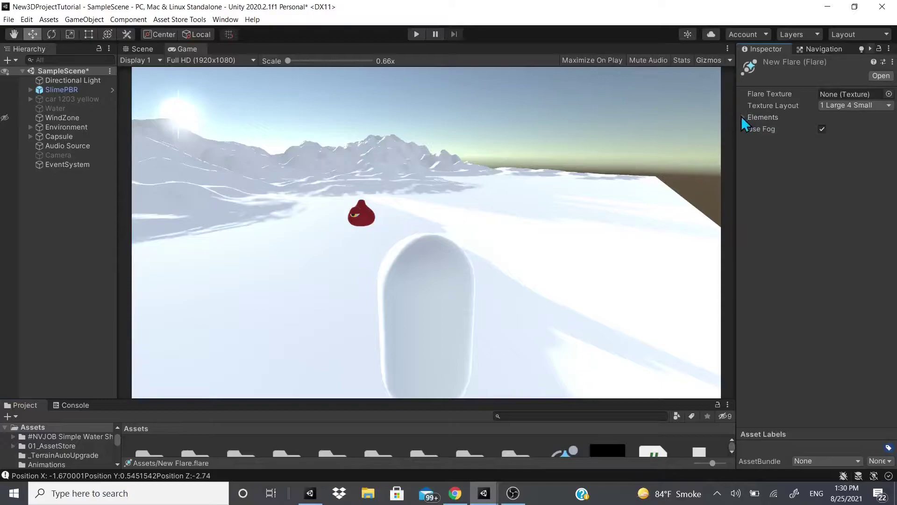
left_click(743, 117)
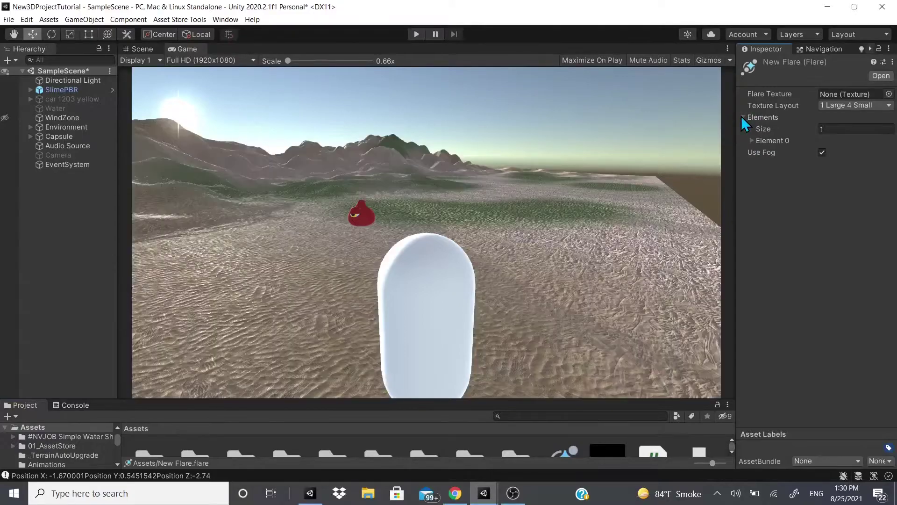
left_click(757, 140)
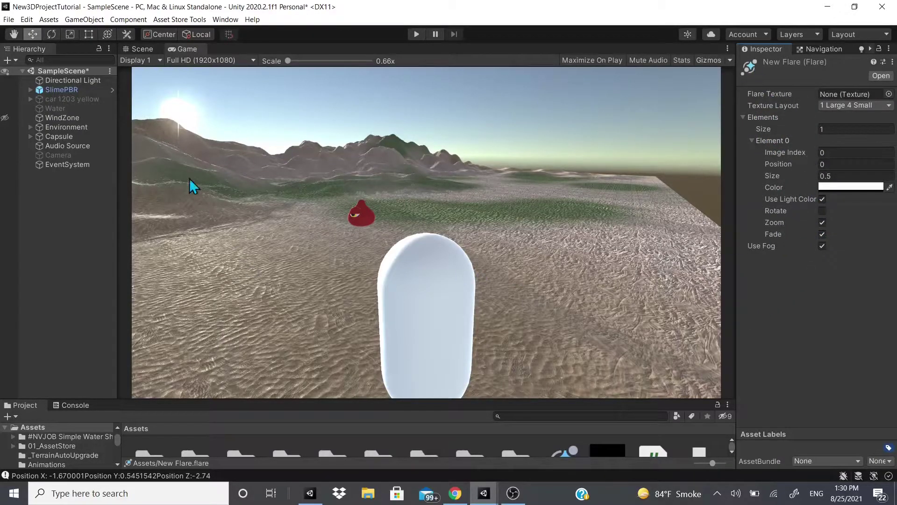
Step: Select the Capsule's Main Camera and toggle its Flare Layer off and back on
left_click(74, 138)
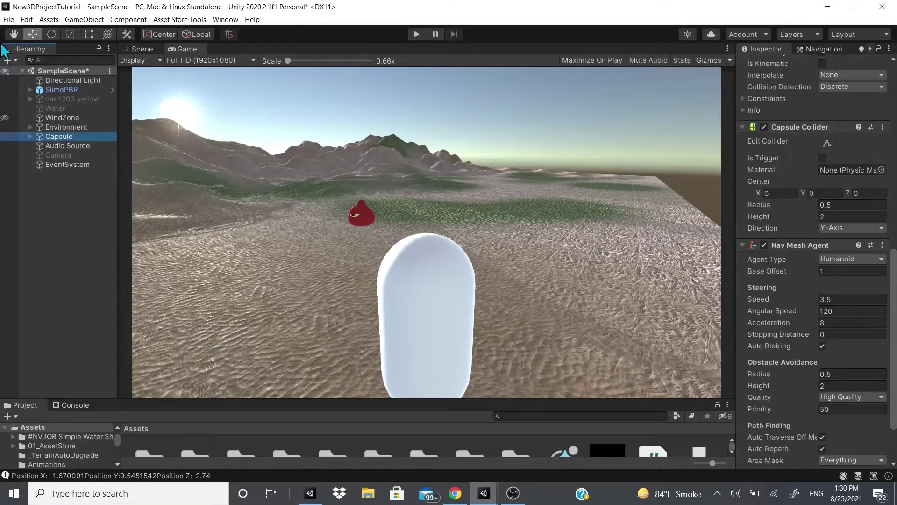
left_click(31, 136)
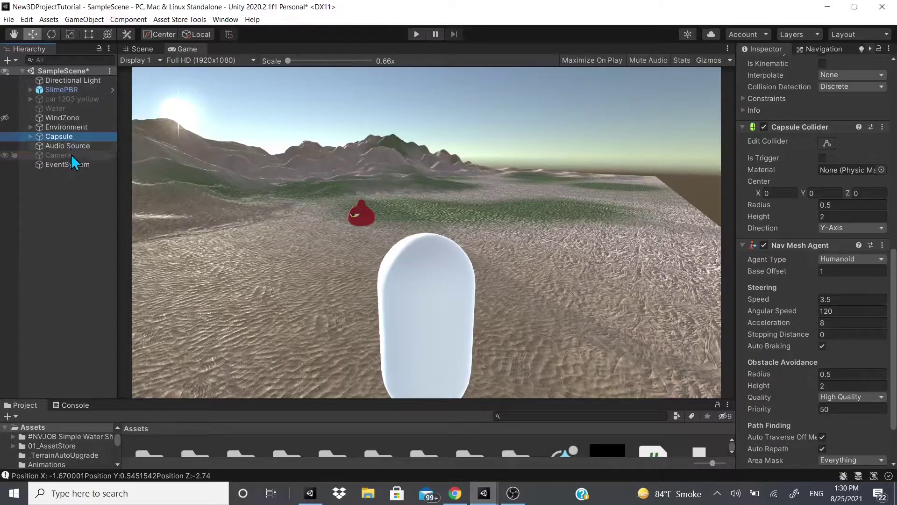
left_click(71, 155)
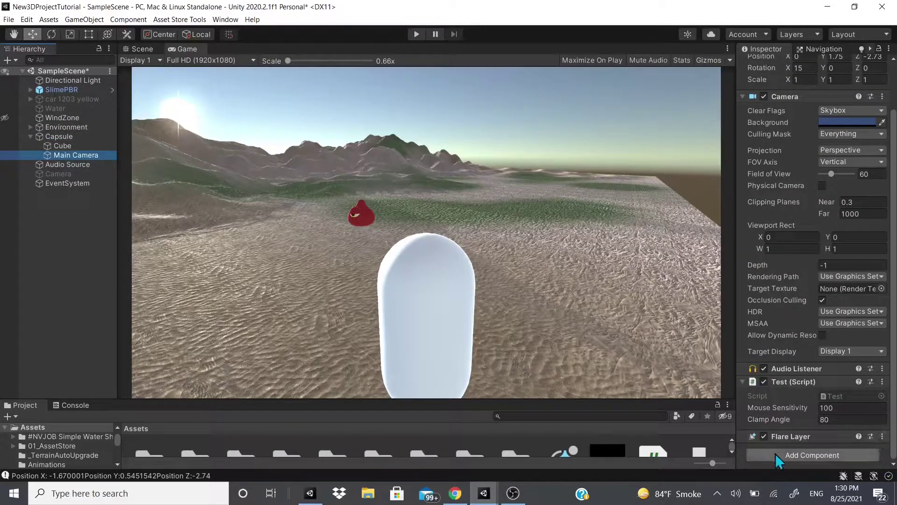
left_click(764, 436)
left_click(763, 436)
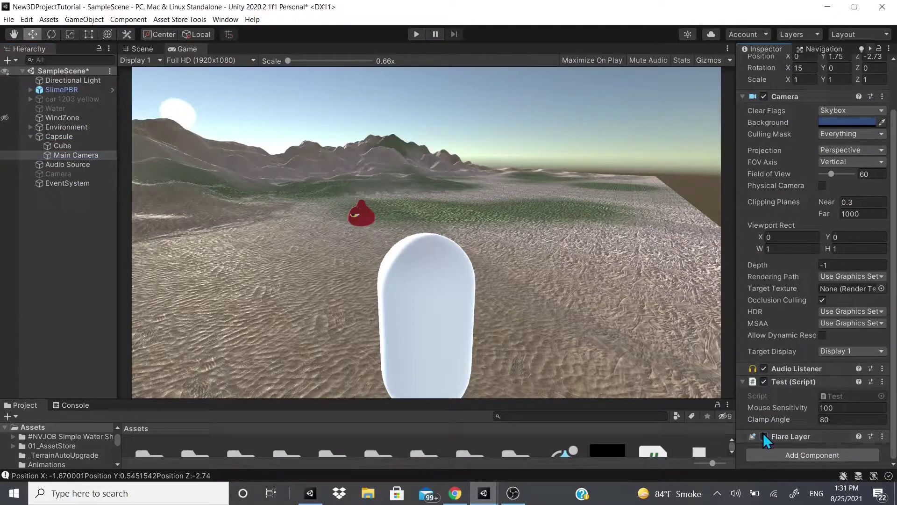
Step: Remove the Flare Layer, undo the removal, and reselect the Main Camera
left_click(883, 436)
left_click(822, 349)
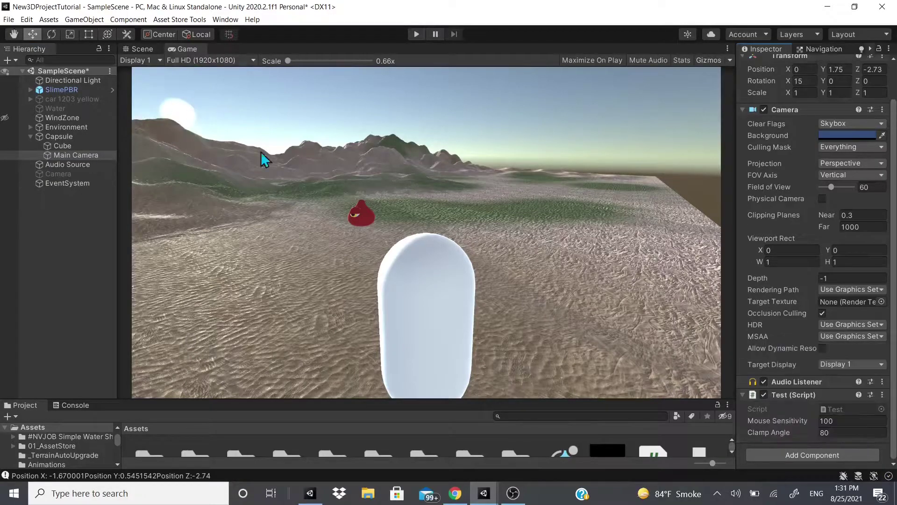
key("ctrl+z")
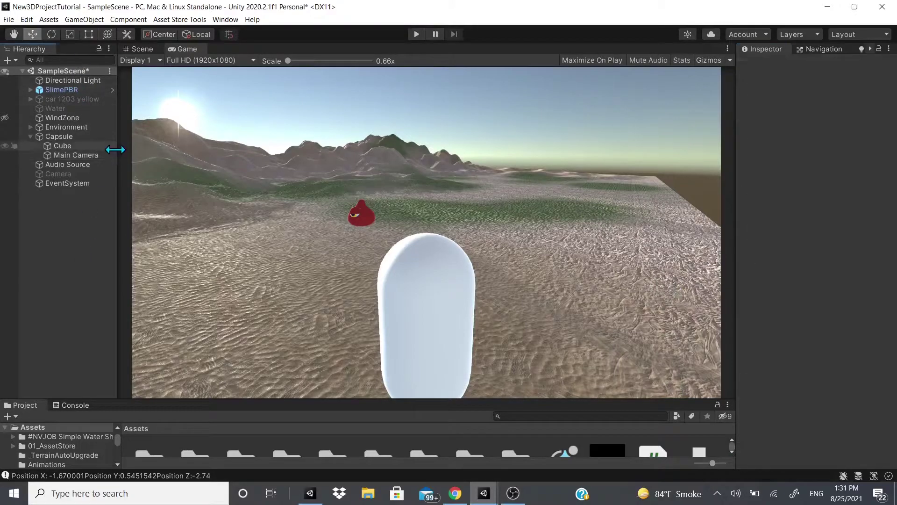
left_click(93, 156)
scroll(813, 327, "down", 3)
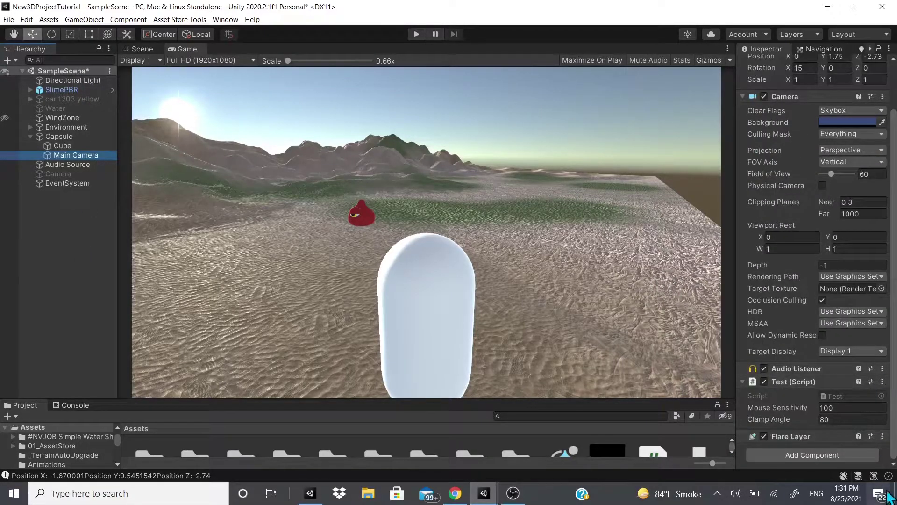
Step: Add a Light Probe Proxy Volume to the Main Camera and open its manual page
left_click(854, 452)
key("Down")
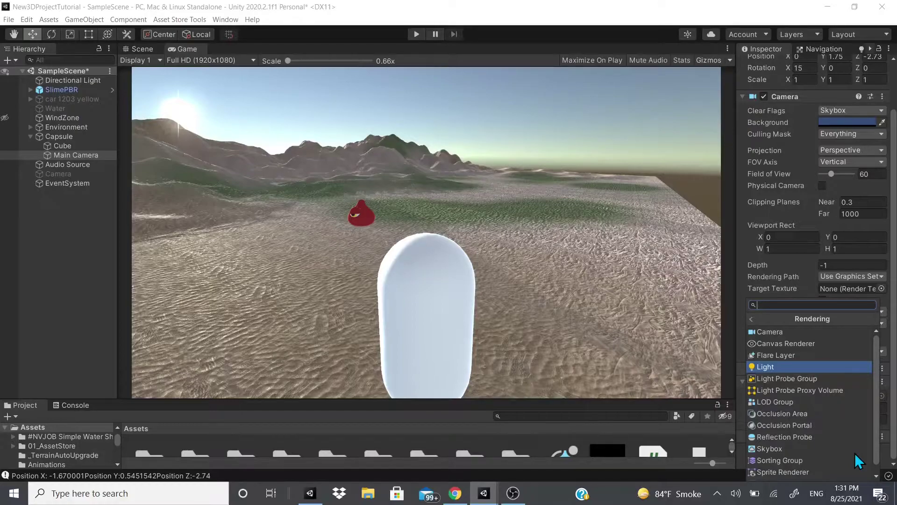
key("Down")
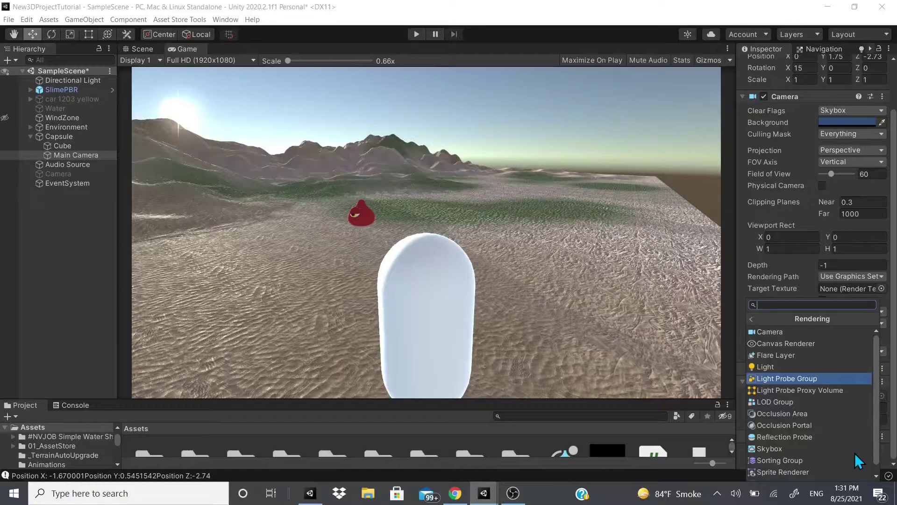
key("Down")
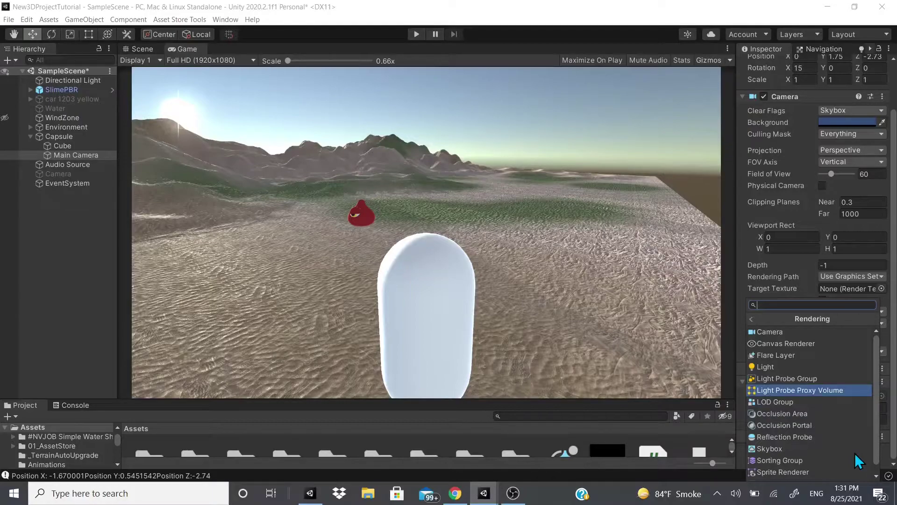
key("Return")
scroll(847, 368, "down", 4)
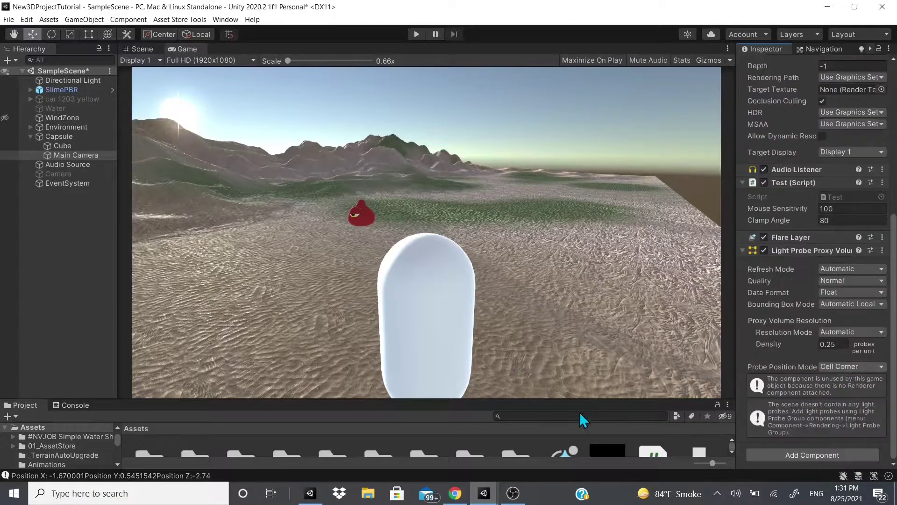
left_click(859, 251)
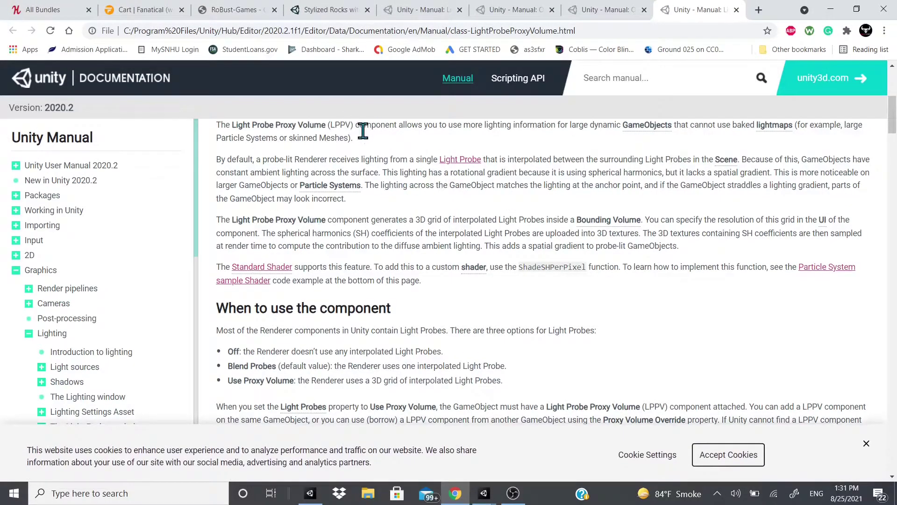
Step: Read the Light Probe Proxy Volume manual, highlighting passages, then return to the Unity editor
left_click_drag(358, 125, 671, 126)
left_click(681, 148)
left_click_drag(361, 185, 483, 161)
scroll(376, 219, "down", 10)
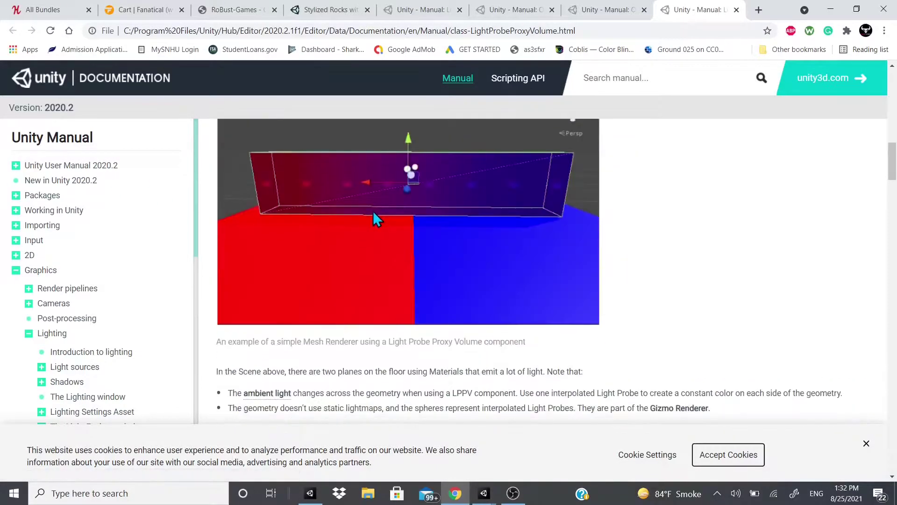
scroll(411, 266, "up", 2)
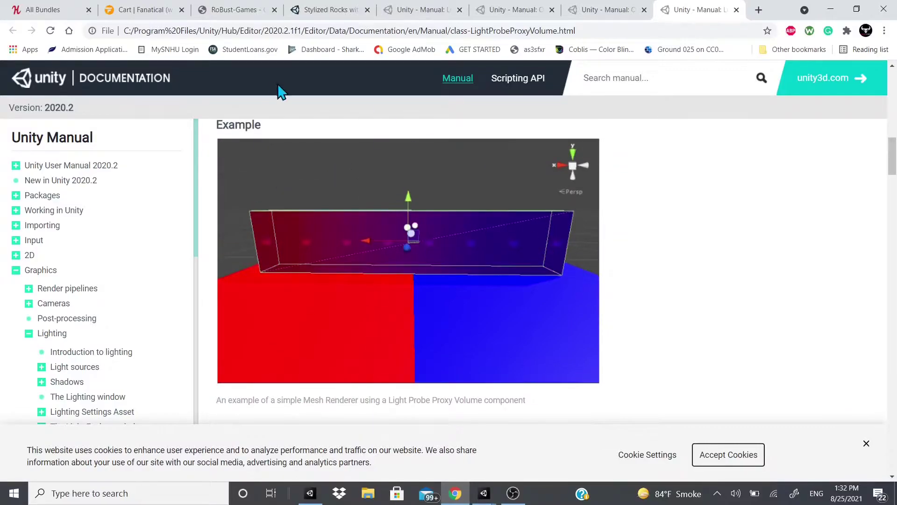
mouse_move(484, 493)
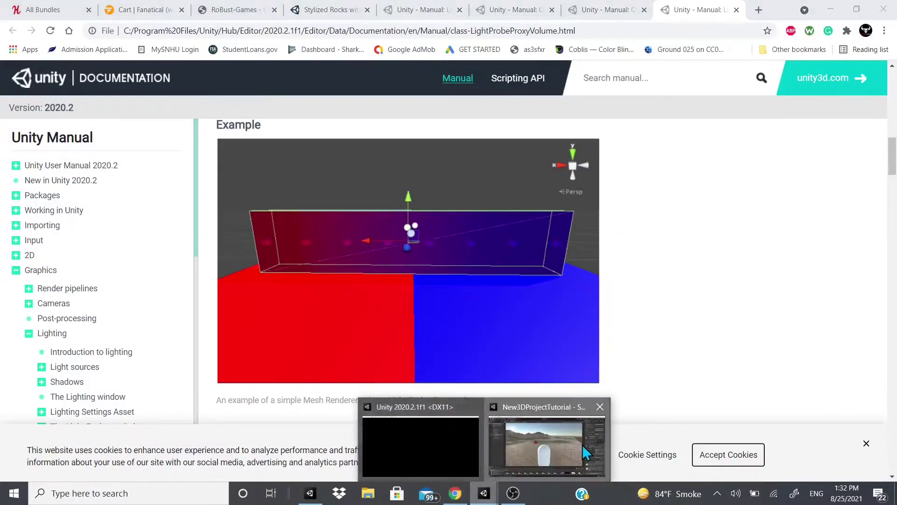
left_click(544, 439)
Step: Remove the camera's Light Probe Proxy Volume and add one to a new empty GameObject at Y -1.1
right_click(794, 251)
left_click(841, 278)
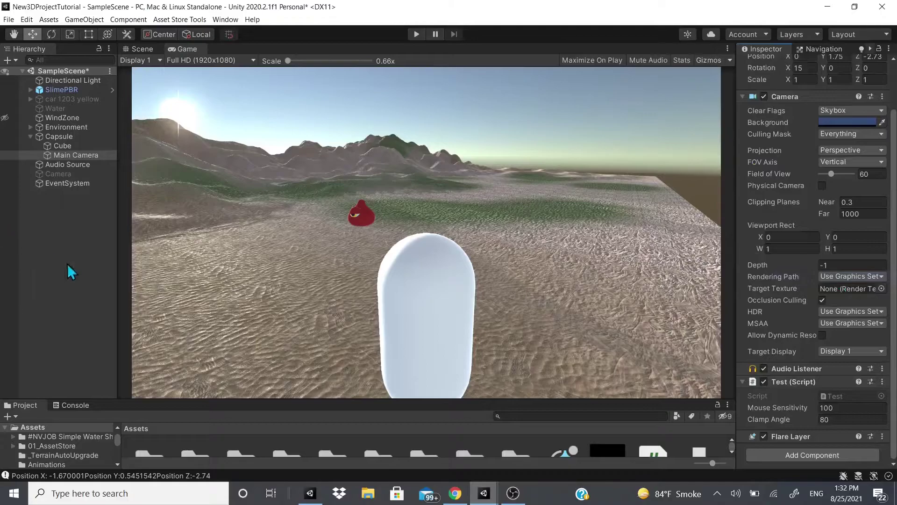
left_click(148, 47)
right_click(57, 196)
left_click(140, 315)
left_click_drag(418, 193, 419, 164)
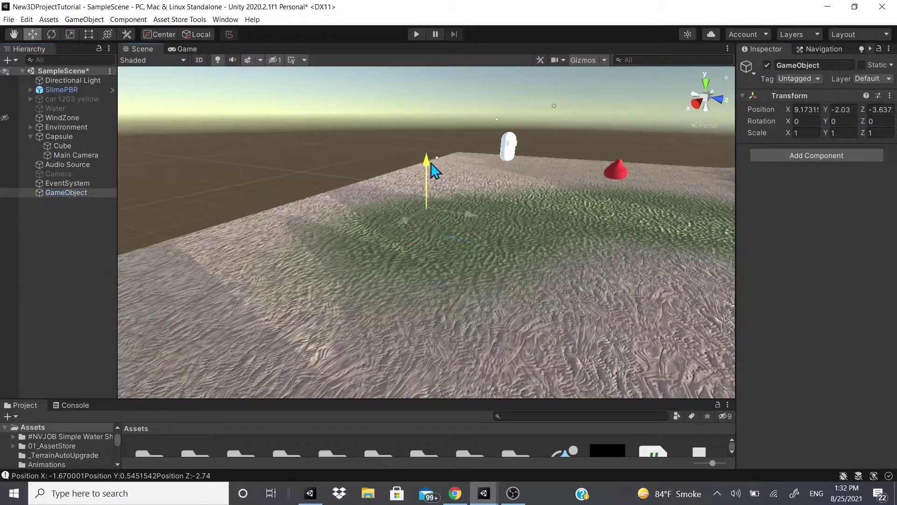
left_click(856, 158)
key("Return")
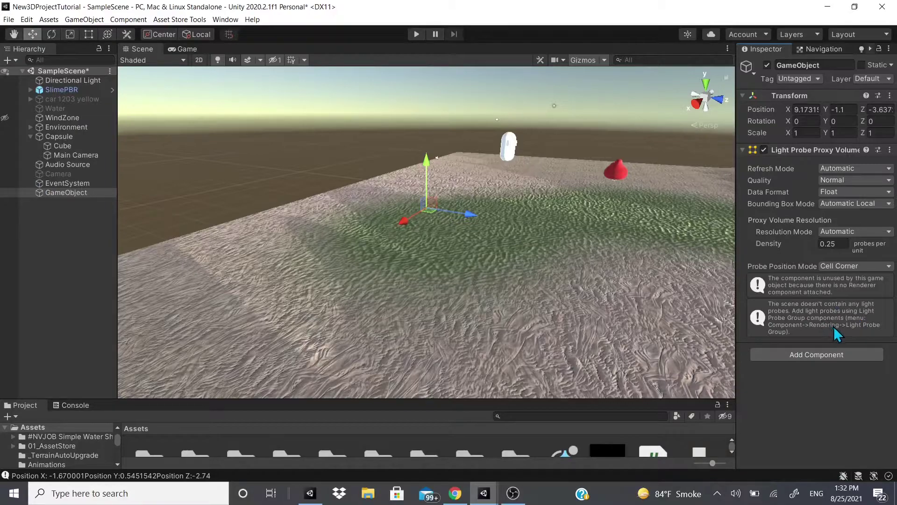
Step: Add a Light Probe Proxy Volume to the Capsule from the Rendering components
right_click(58, 200)
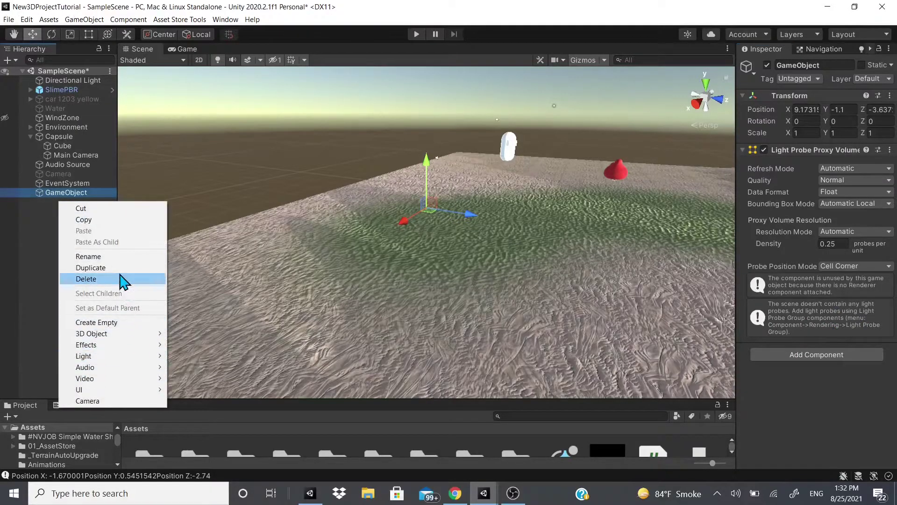
left_click(184, 278)
left_click(57, 136)
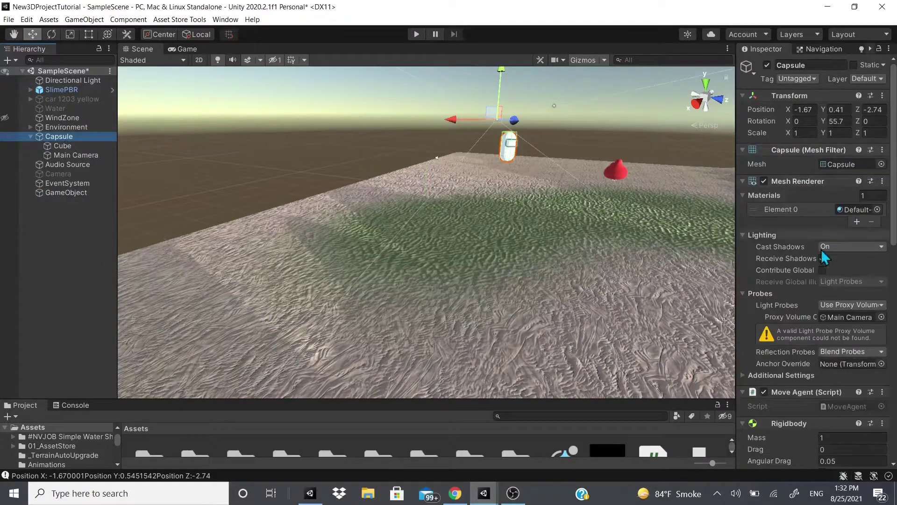
scroll(817, 327, "down", 10)
left_click(811, 455)
left_click(794, 457)
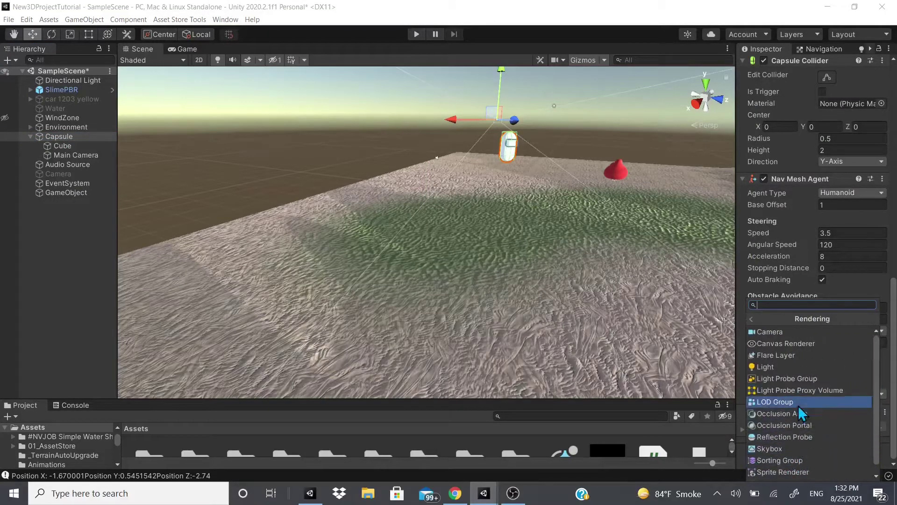
left_click(807, 393)
scroll(807, 396, "down", 5)
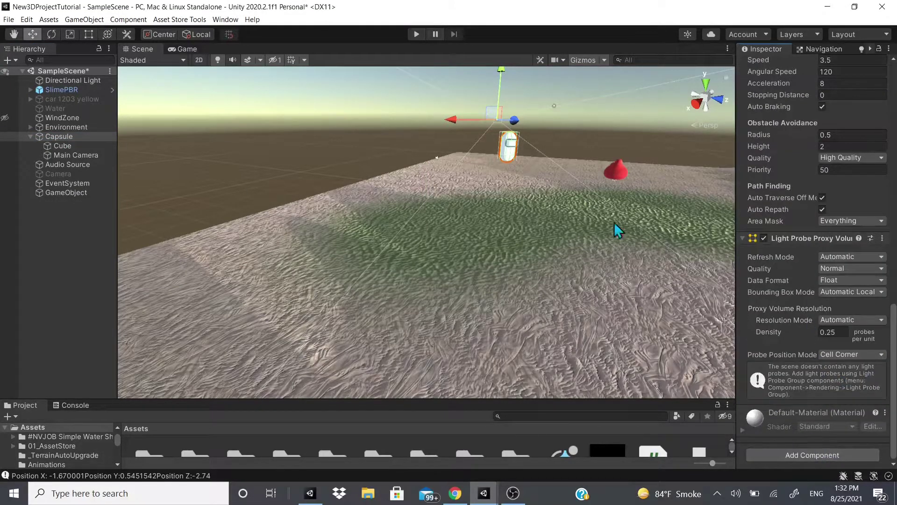
middle_click_drag(581, 180, 463, 191)
scroll(621, 366, "up", 5)
left_click(41, 260)
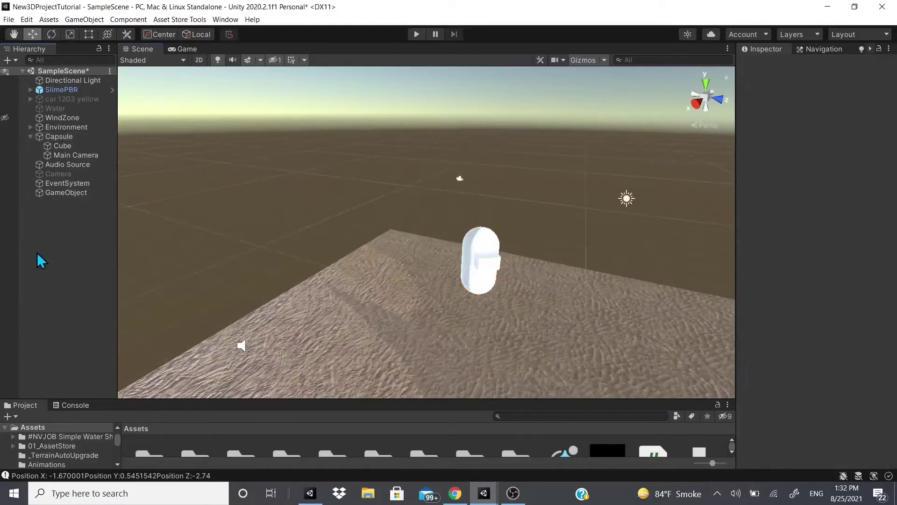
Step: Create a Light Probe Group in the scene around the Capsule
right_click(37, 251)
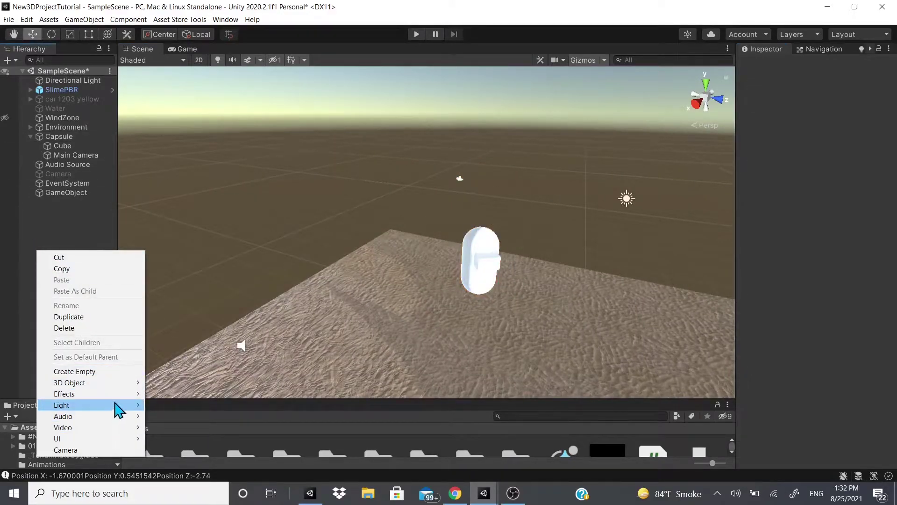
mouse_move(116, 404)
left_click(187, 461)
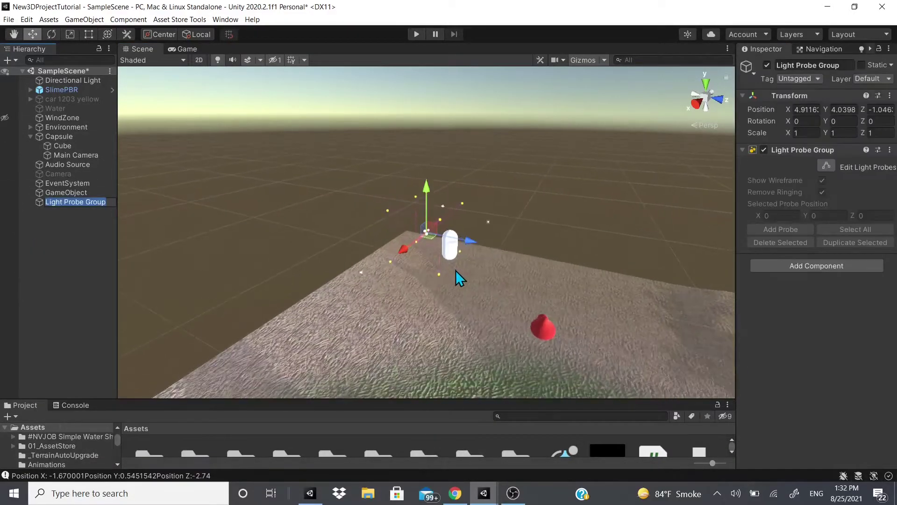
left_click_drag(455, 270, 471, 350, "alt")
Step: Delete the empty GameObject and select the Light Probe Group around the capsule
double_click(60, 192)
right_click(60, 192)
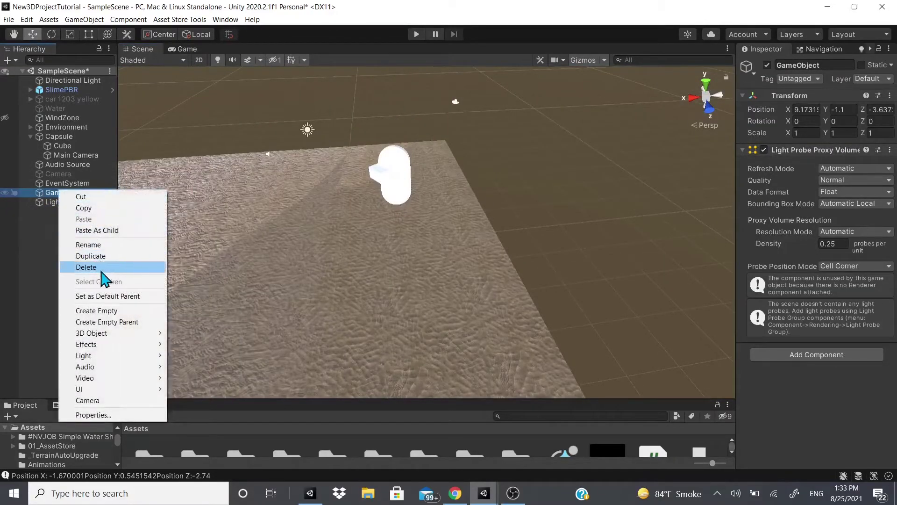
left_click(101, 266)
left_click(59, 136)
scroll(846, 388, "down", 10)
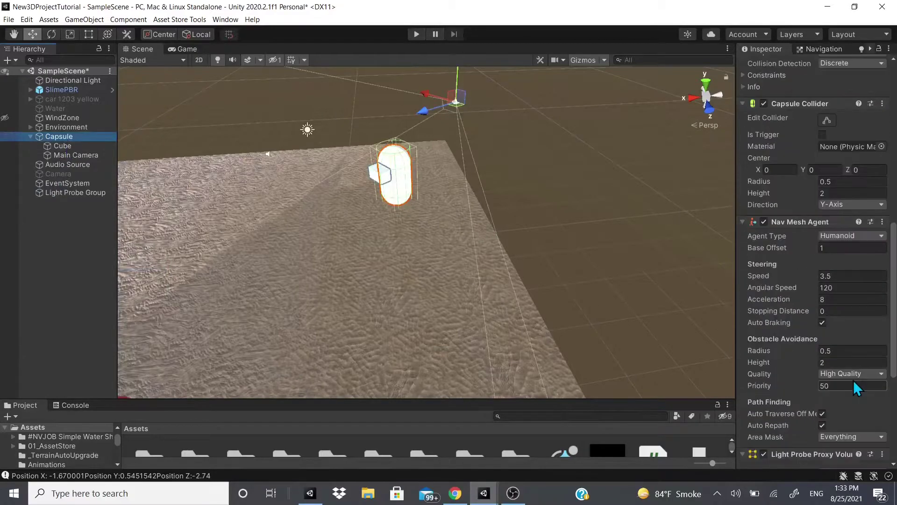
key("ctrl+z")
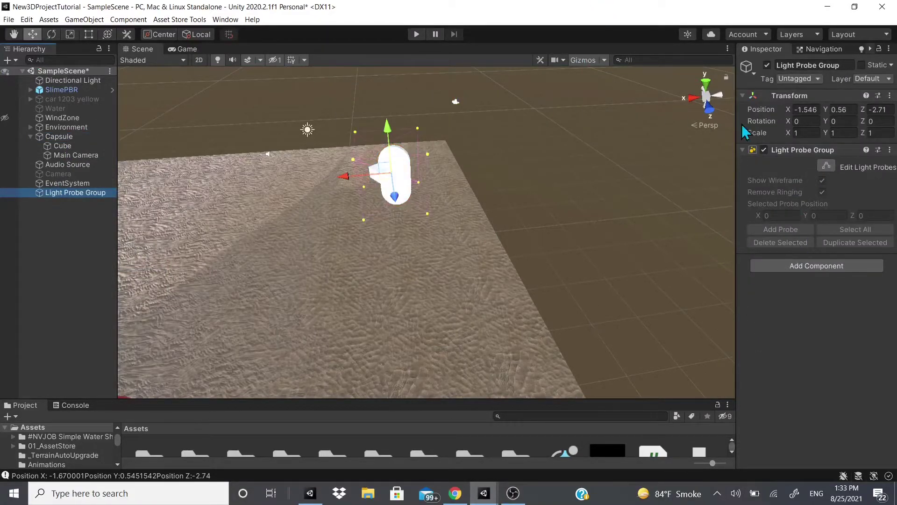
Step: Bake the scene lighting from Window > Rendering > Lighting and select the Capsule
left_click(225, 19)
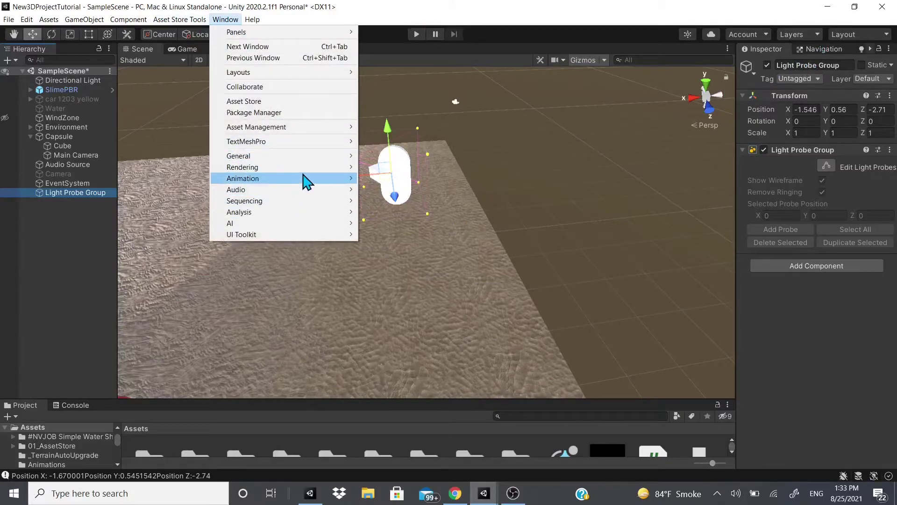
mouse_move(324, 167)
left_click(397, 168)
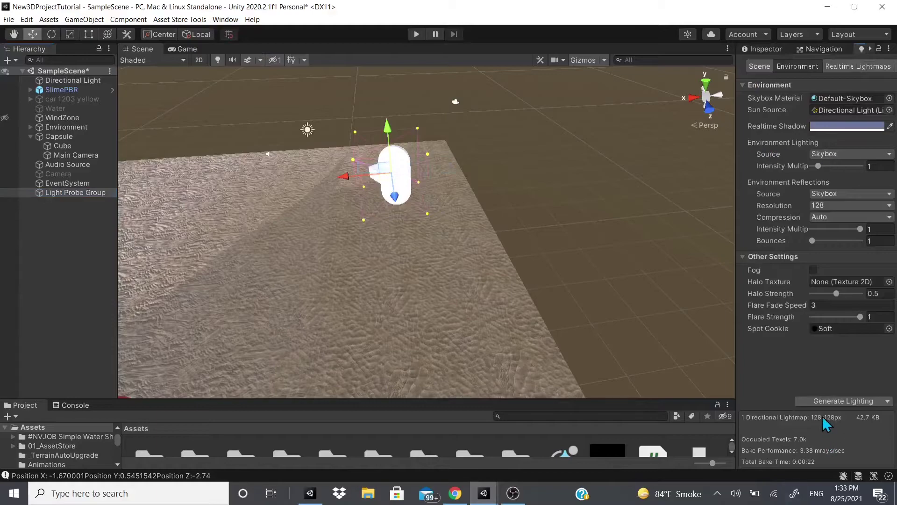
right_click_drag(468, 327, 553, 279)
left_click(73, 136)
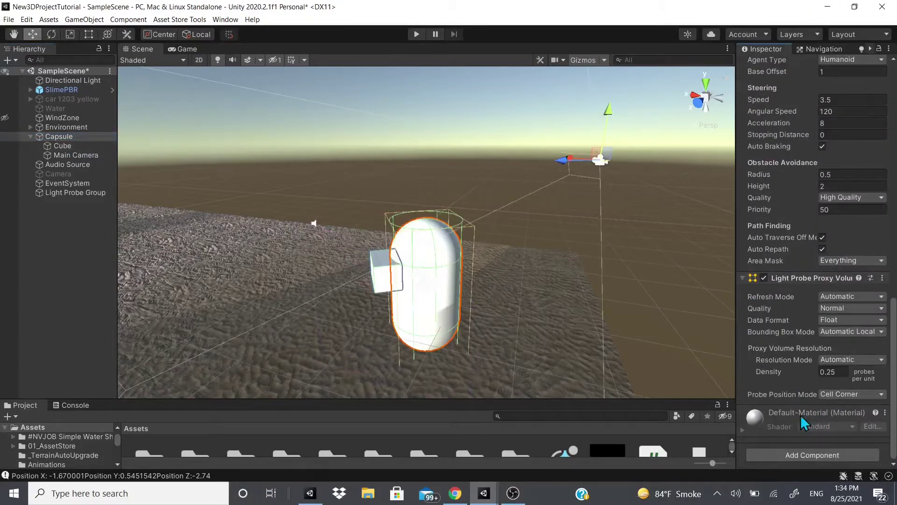
right_click_drag(320, 162, 343, 253)
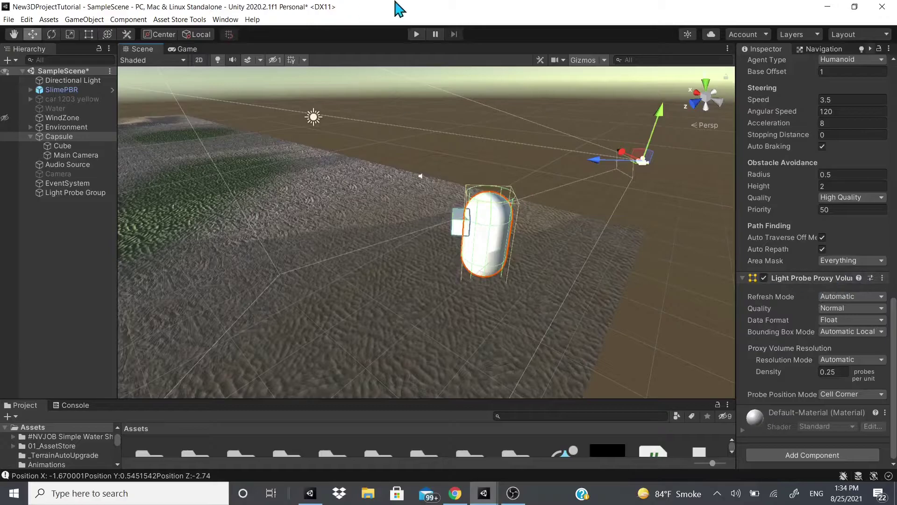
Step: Play the game, walk the capsule to two ground spots, then show the manual page
left_click(416, 34)
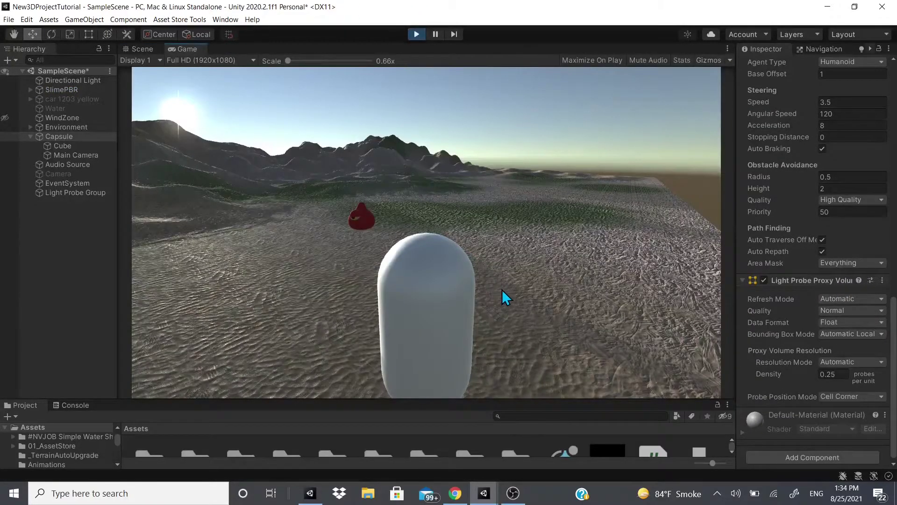
left_click(502, 289)
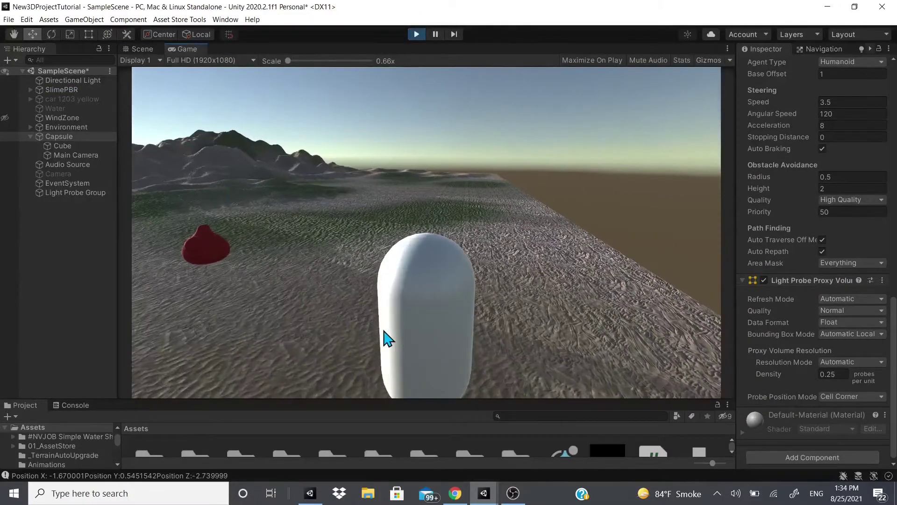
left_click(301, 348)
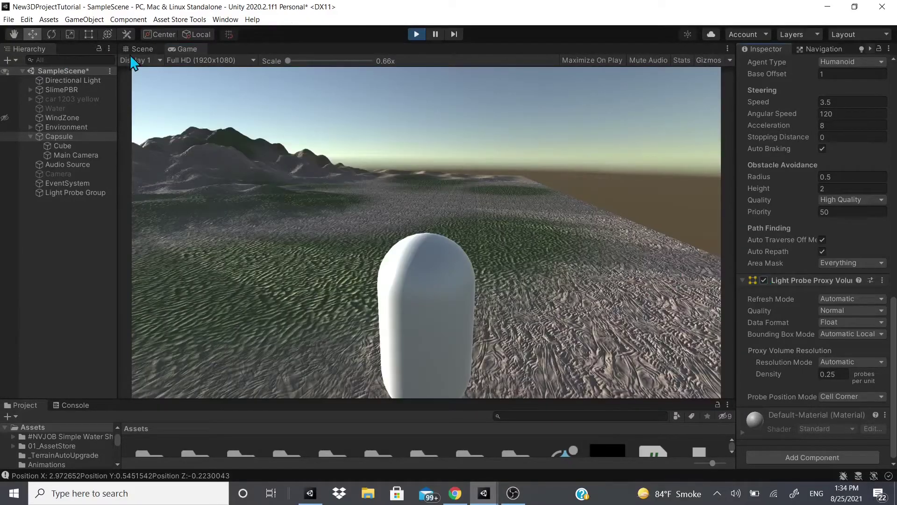
left_click(141, 48)
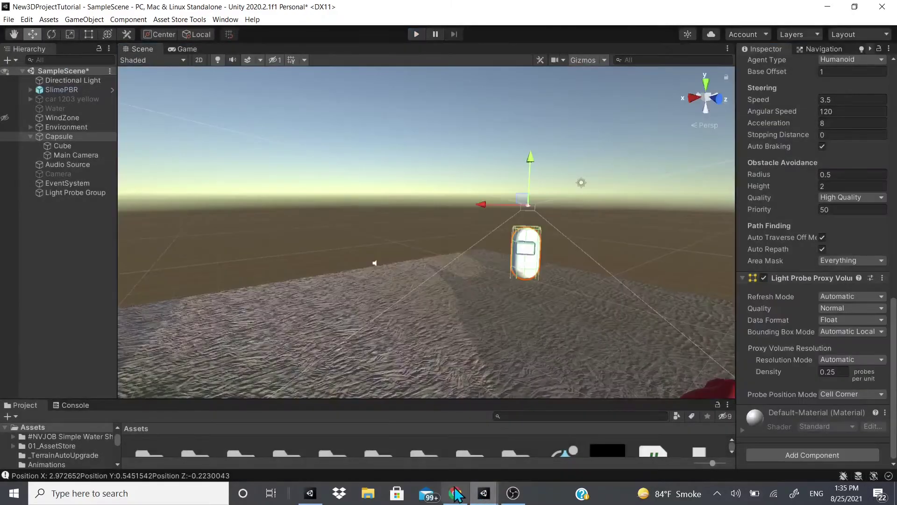
left_click(454, 493)
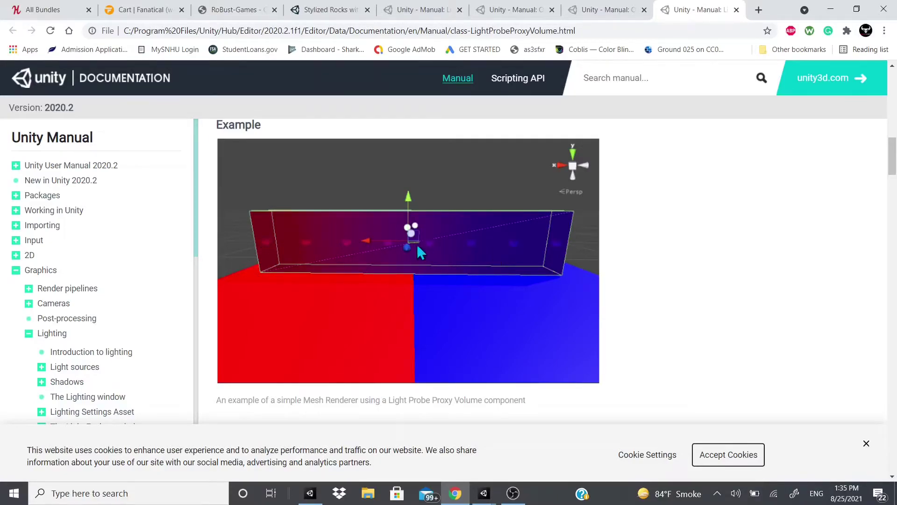
Step: Scroll the manual's proxy volume comparison images to the Custom resolution screenshot, then return to Unity
scroll(388, 234, "down", 20)
scroll(388, 234, "down", 8)
scroll(377, 229, "up", 1)
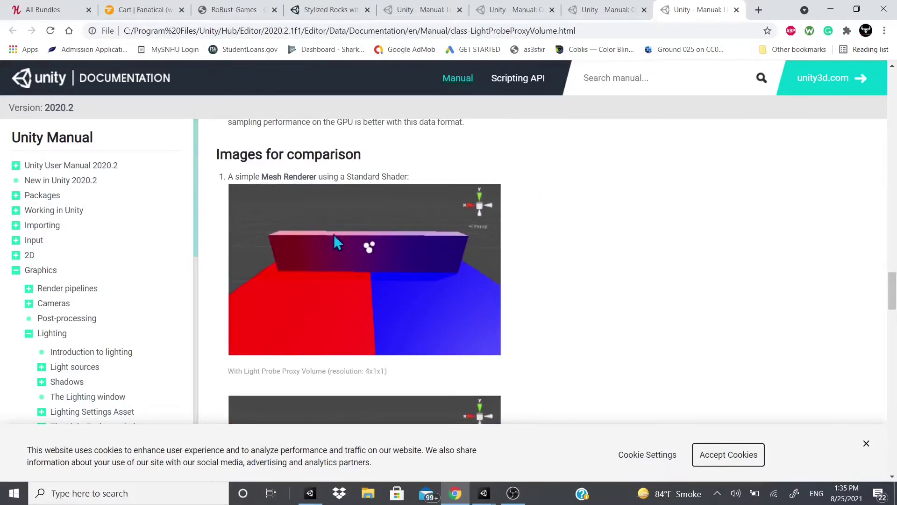
scroll(304, 267, "down", 5)
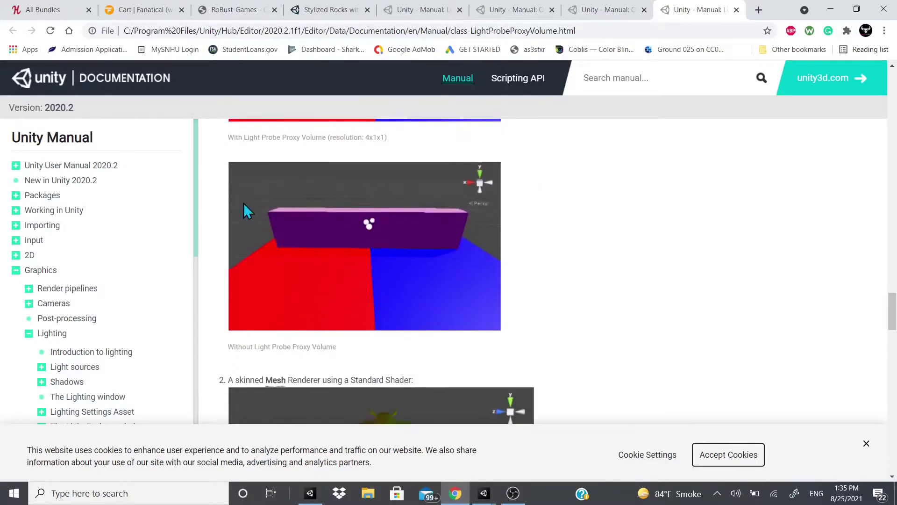
scroll(273, 265, "down", 5)
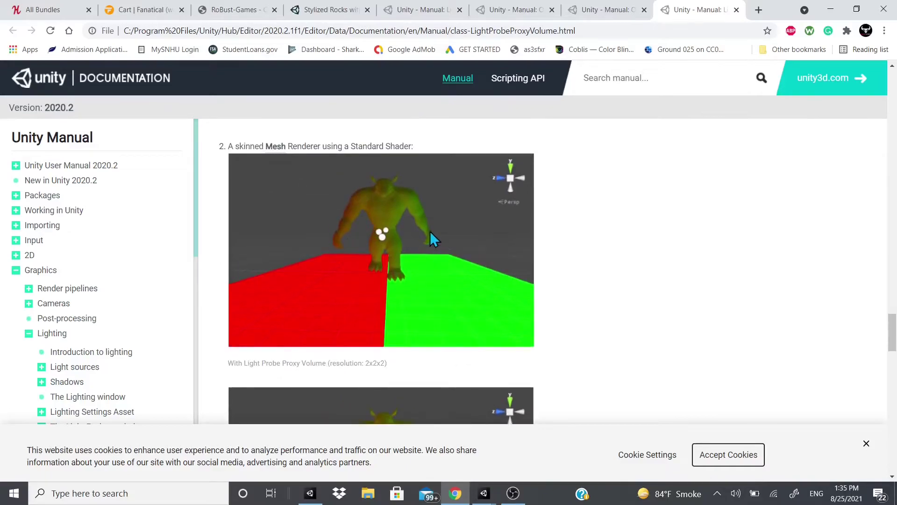
scroll(366, 201, "down", 4)
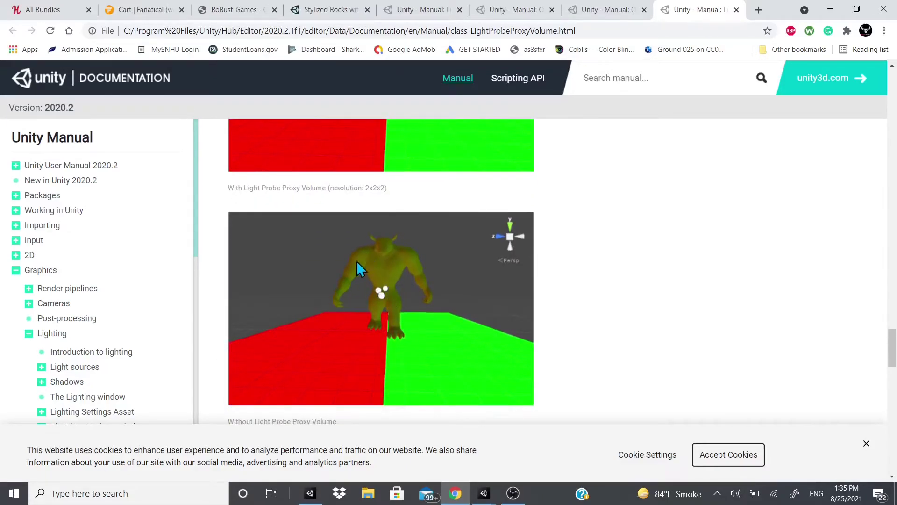
scroll(391, 263, "up", 2)
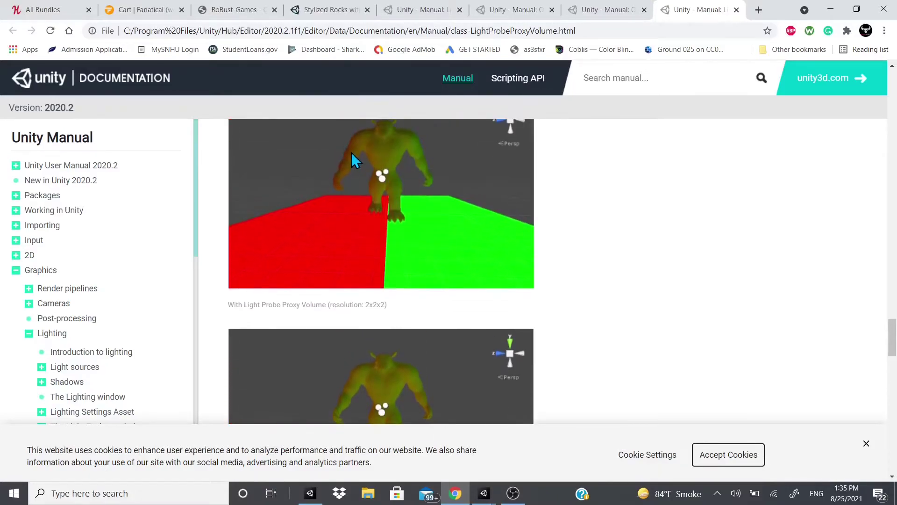
scroll(390, 220, "up", 20)
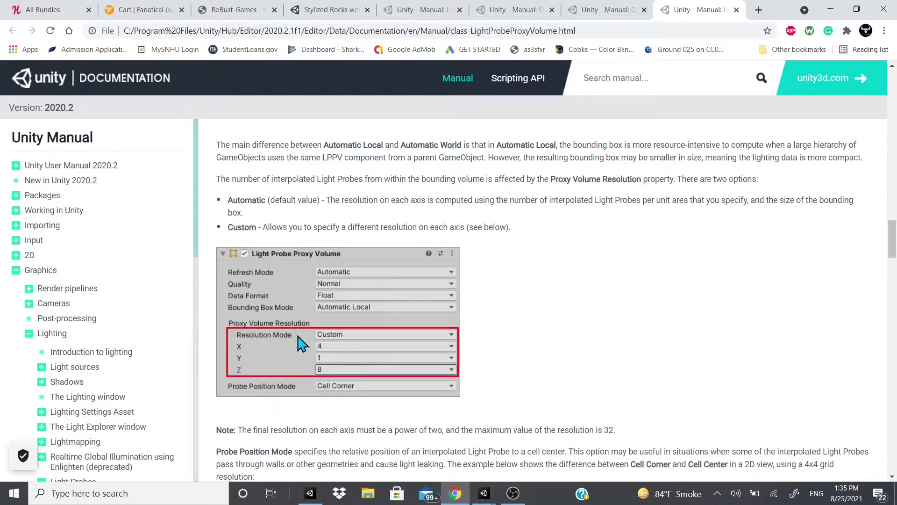
scroll(288, 327, "down", 1)
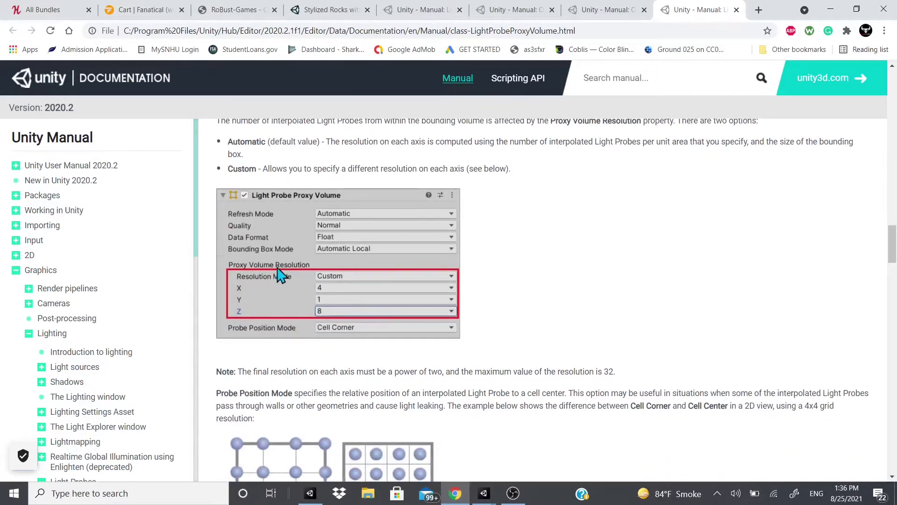
left_click(484, 493)
Step: Set the capsule's proxy volume Resolution Mode to Custom with X resolution 8
left_click(497, 442)
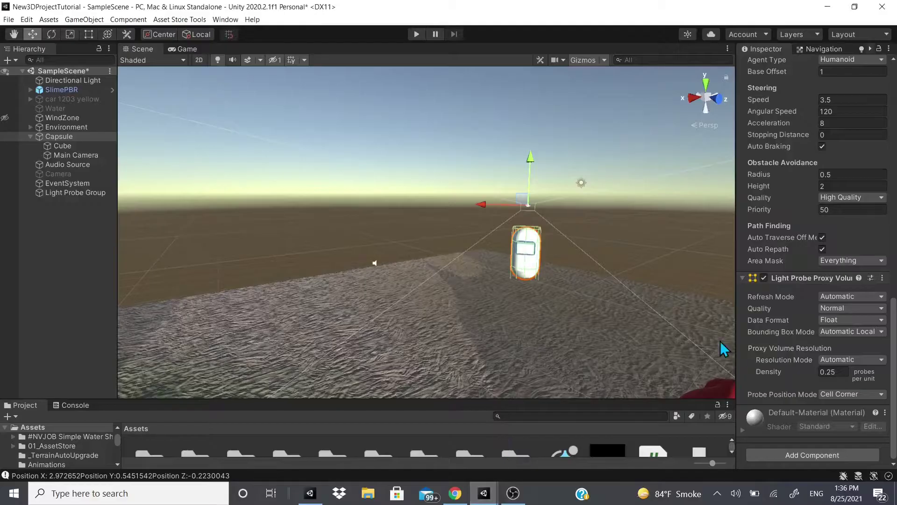
left_click(822, 359)
left_click(825, 376)
left_click(841, 371)
left_click(838, 406)
key("f")
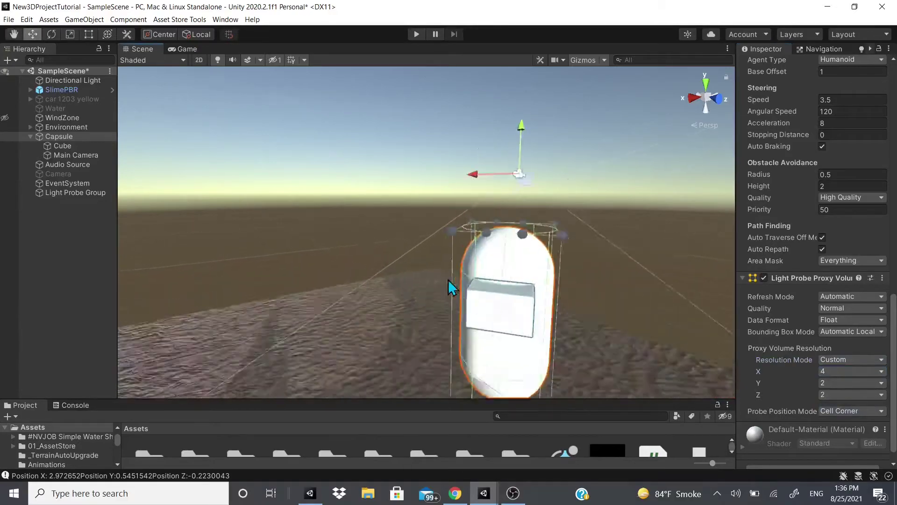
left_click(848, 374)
left_click(836, 439)
left_click(837, 383)
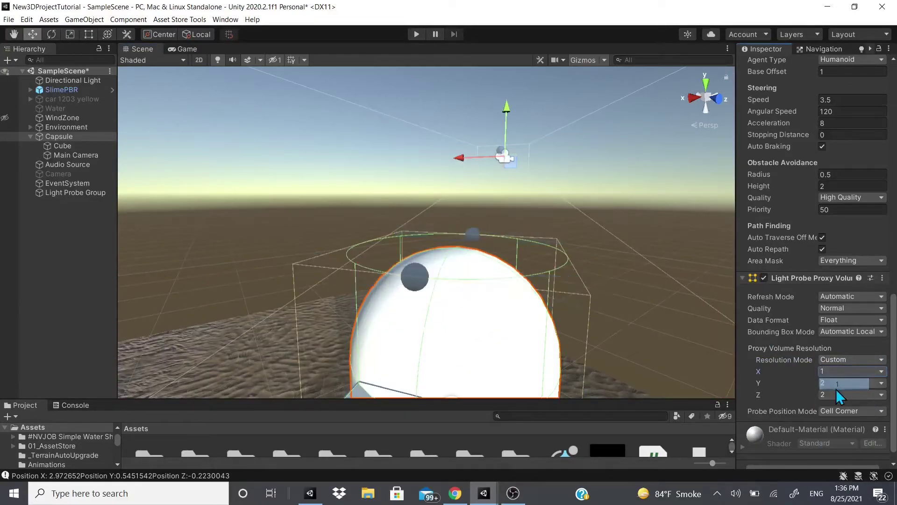
left_click(851, 371)
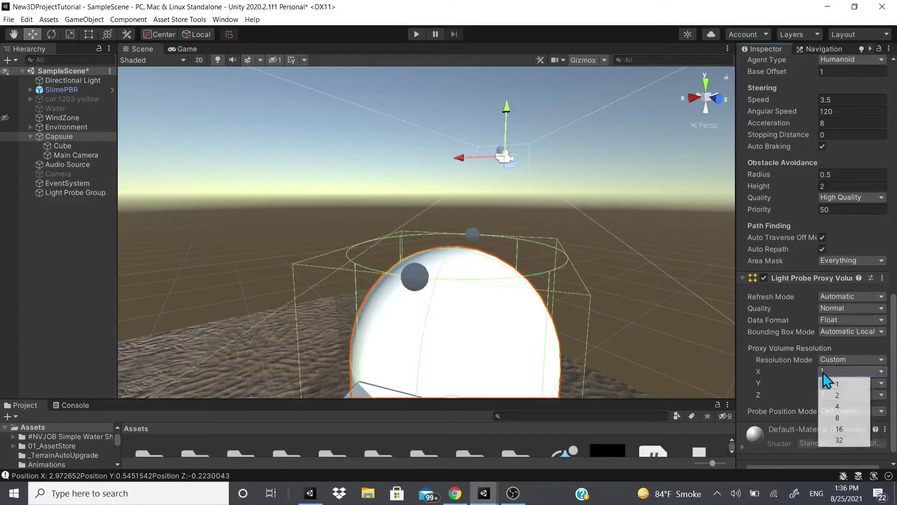
left_click(841, 418)
Step: Switch the proxy volume's Bounding Box Mode to Custom
left_click(825, 331)
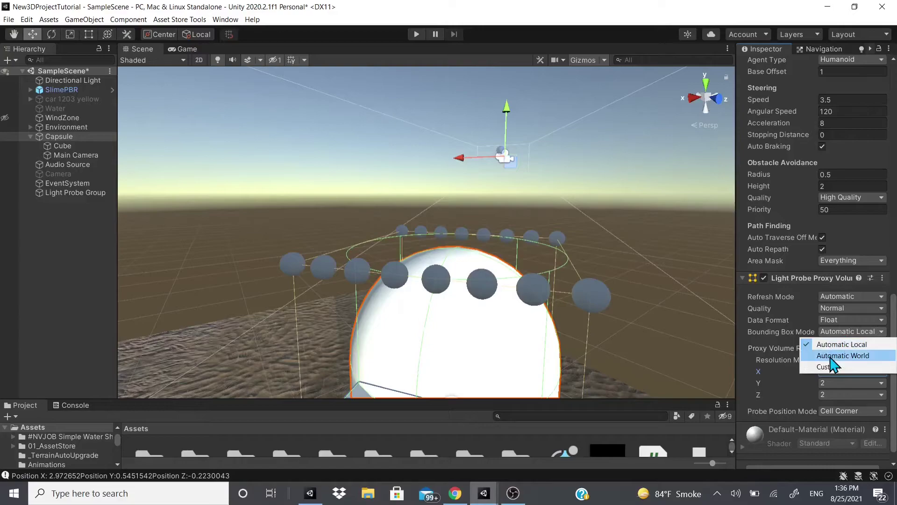
left_click(831, 356)
scroll(449, 331, "down", 4)
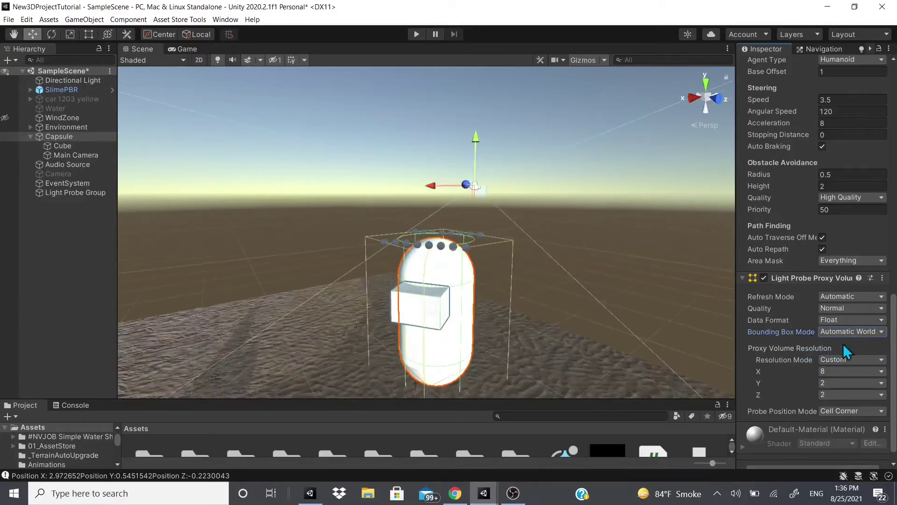
left_click(864, 332)
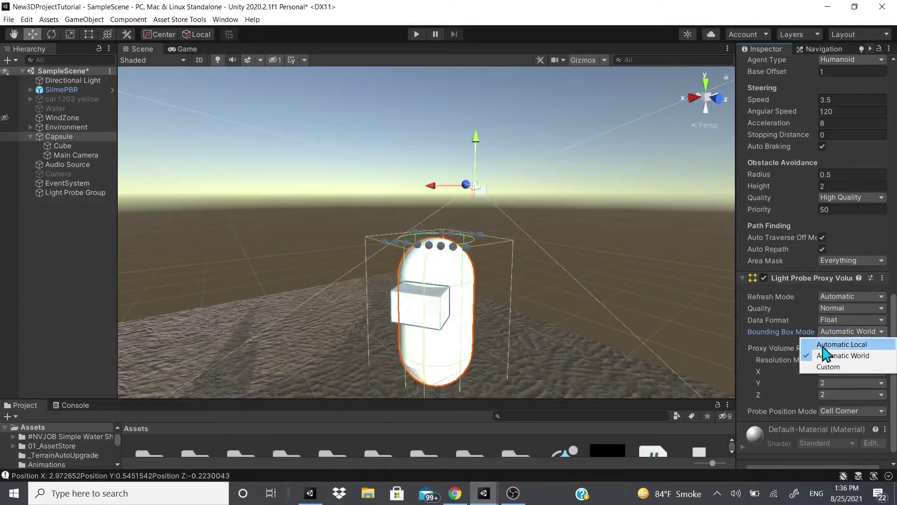
left_click(817, 368)
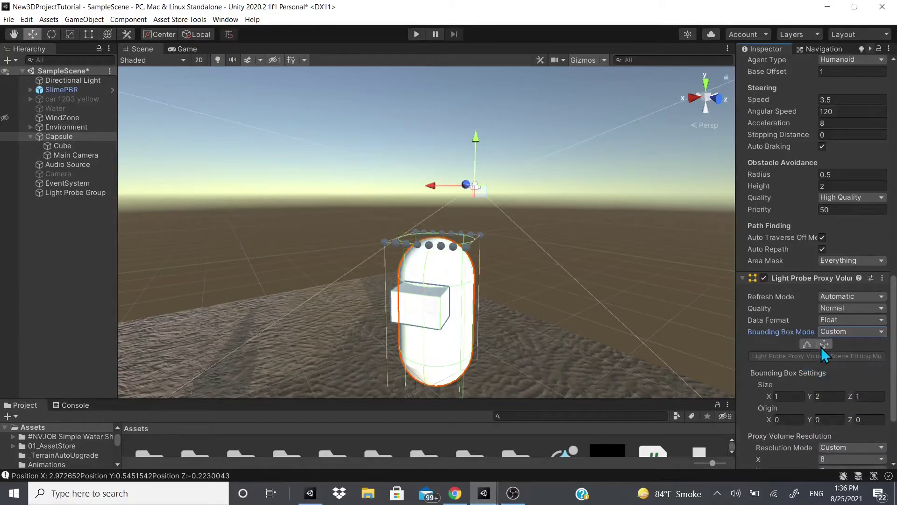
Step: Nudge the custom bounding box origin in the scene, undoing an accidental Z resize
left_click(820, 346)
mouse_move(396, 310)
left_mouse_down()
mouse_move(325, 265)
mouse_move(411, 320)
mouse_move(400, 315)
left_mouse_up()
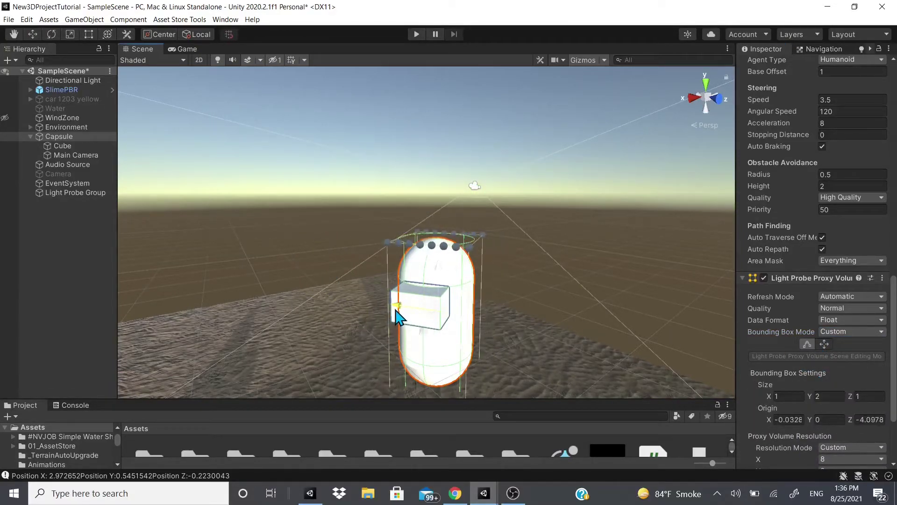
left_click(806, 344)
left_click_drag(429, 335, 417, 352)
key("ctrl+z")
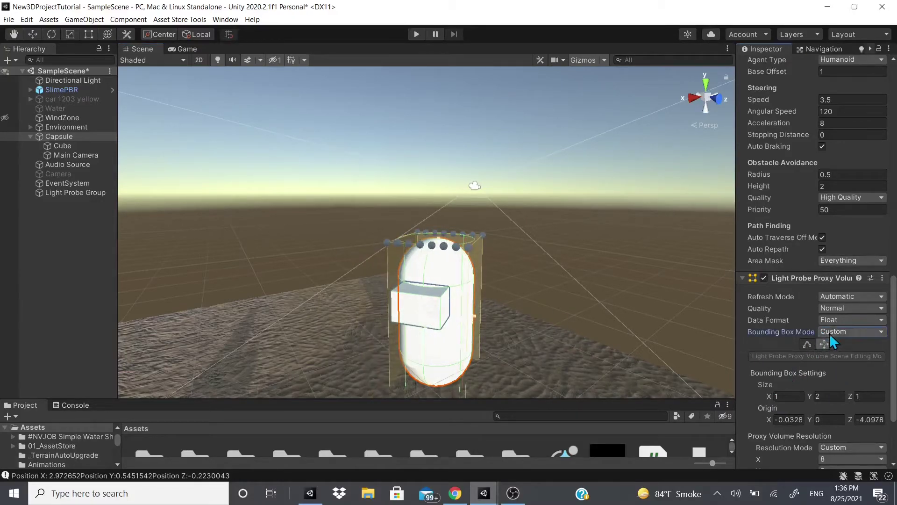
left_click(841, 320)
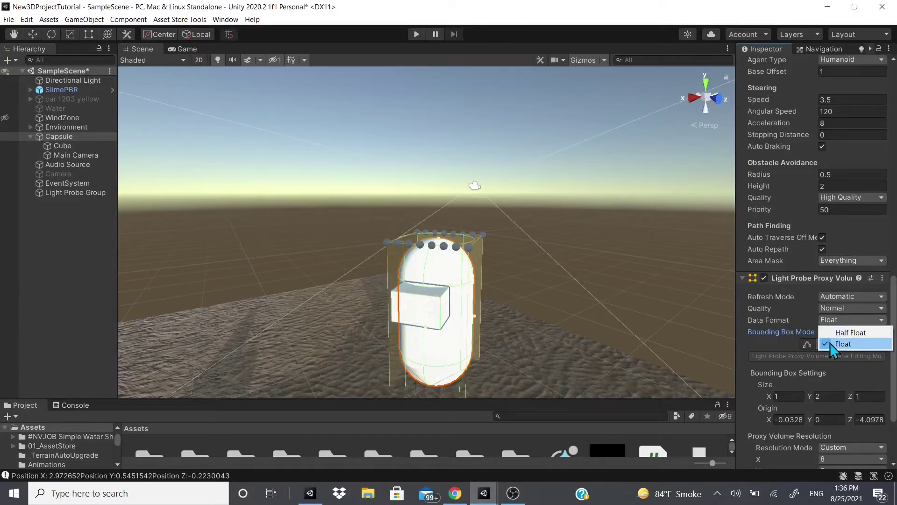
Step: In the manual's Data Format section, highlight the Float and Half Float descriptions
left_click(454, 493)
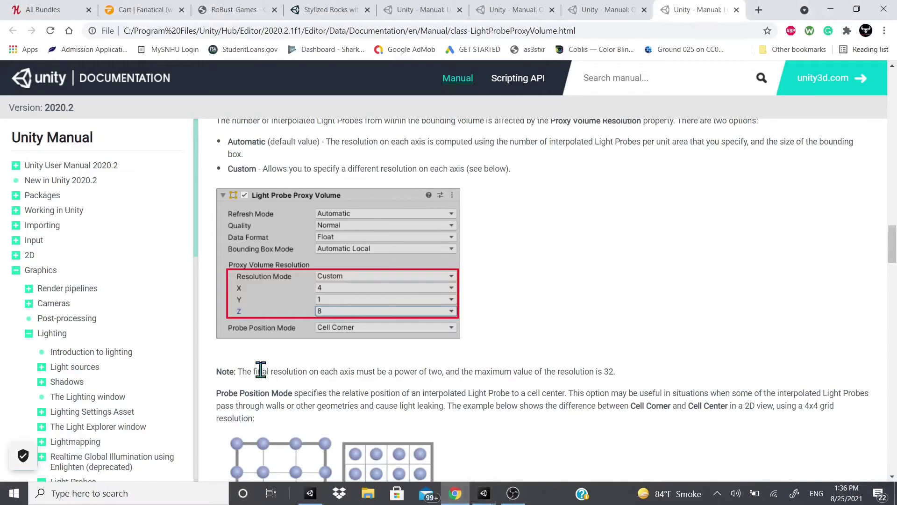
scroll(292, 214, "down", 6)
left_click(258, 201)
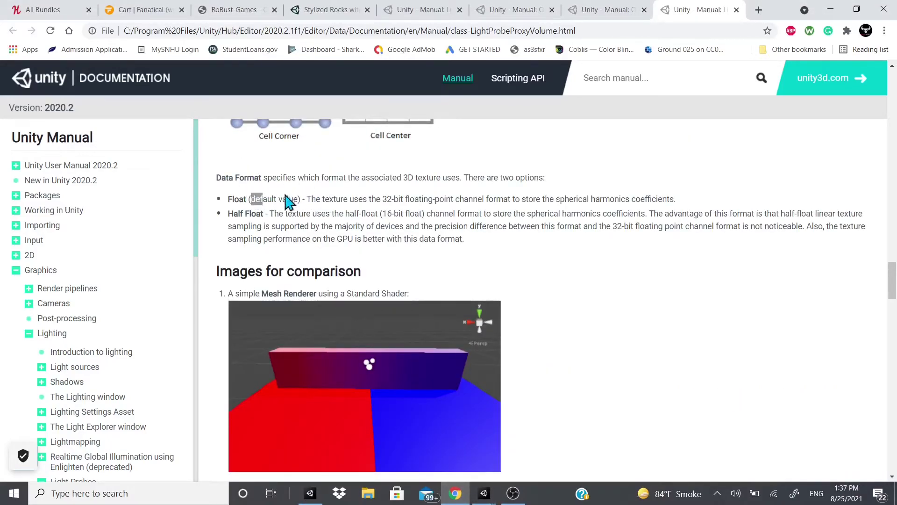
left_click_drag(311, 199, 669, 198)
left_click(398, 285)
left_click_drag(686, 213, 870, 217)
left_click(587, 268)
Step: Set the proxy volume's Data Format to Half Float
mouse_move(484, 493)
left_click(529, 461)
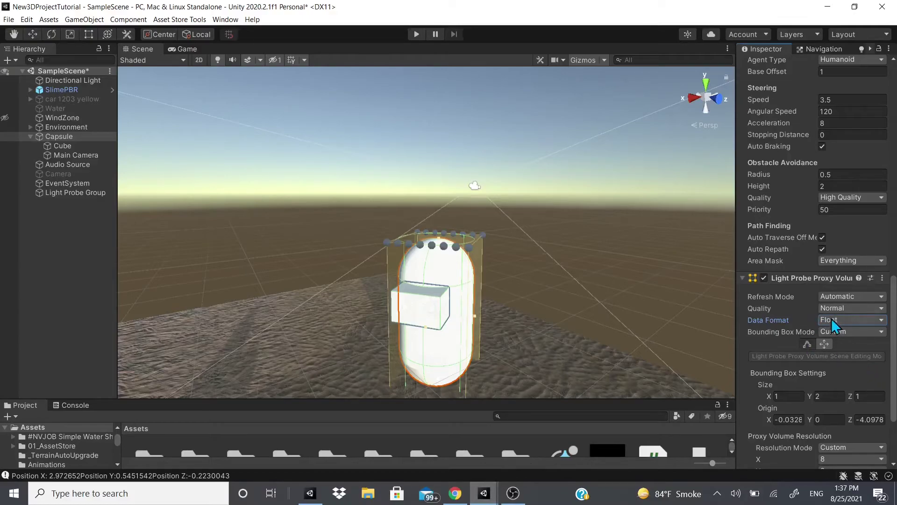
left_click(831, 318)
left_click(826, 332)
left_click(828, 319)
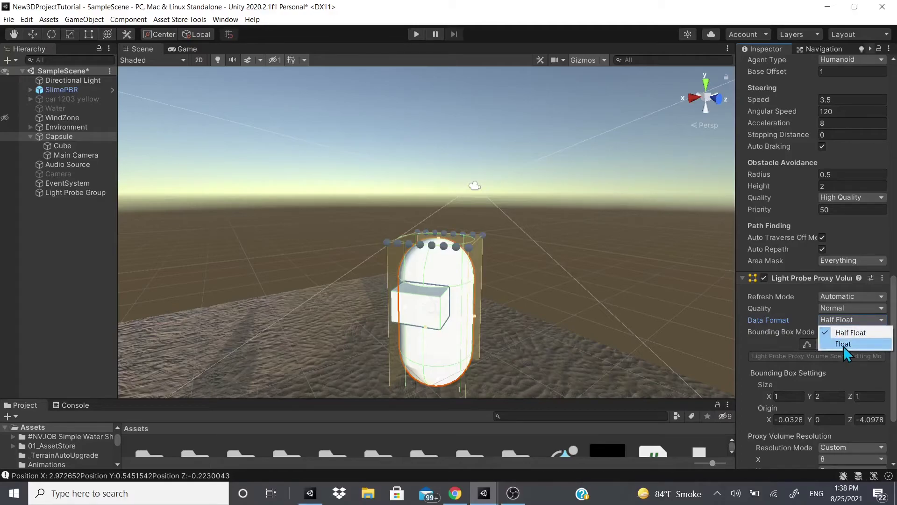
left_click(752, 318)
Step: Set Refresh Mode to Every Frame and run SampleScene in play mode
left_click(834, 310)
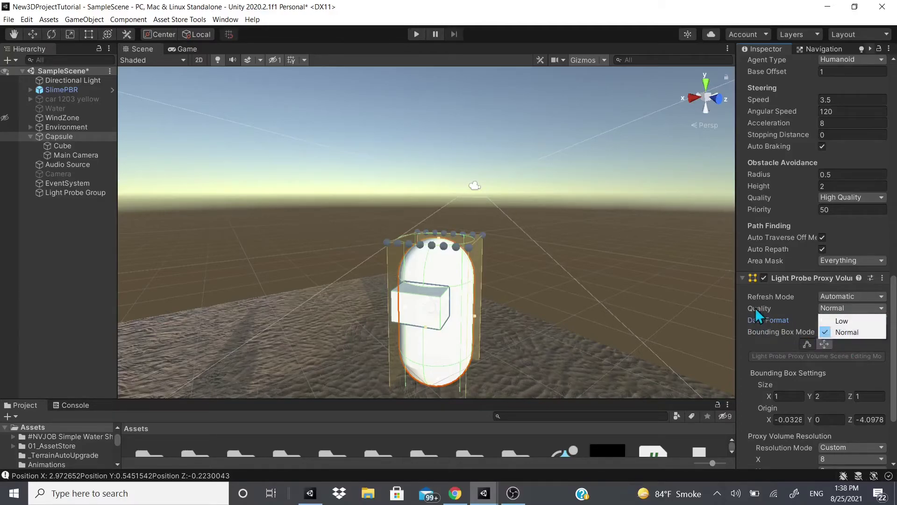
left_click(834, 321)
left_click(831, 281)
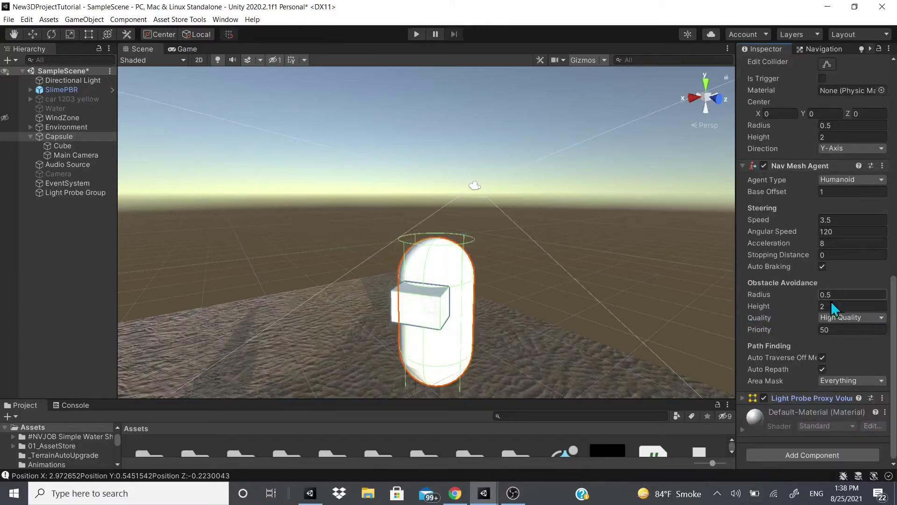
left_click(788, 397)
left_click(837, 413)
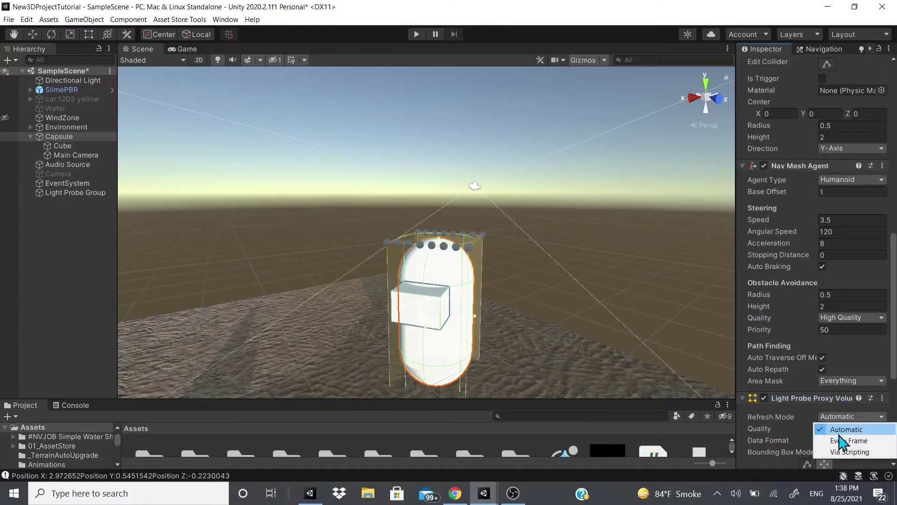
left_click(841, 440)
scroll(670, 320, "down", 2)
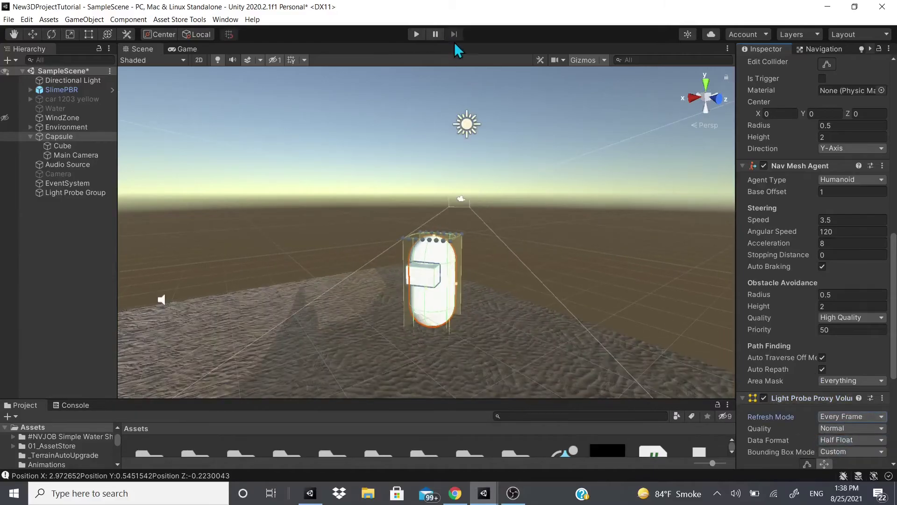
left_click(417, 36)
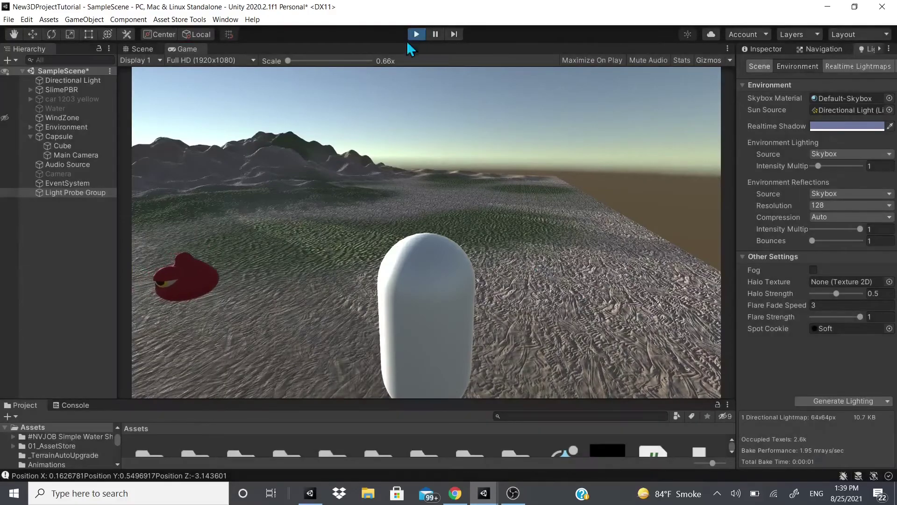
Step: Exit play mode and reselect Capsule to view its Light Probe Proxy Volume in the Inspector
left_click(416, 34)
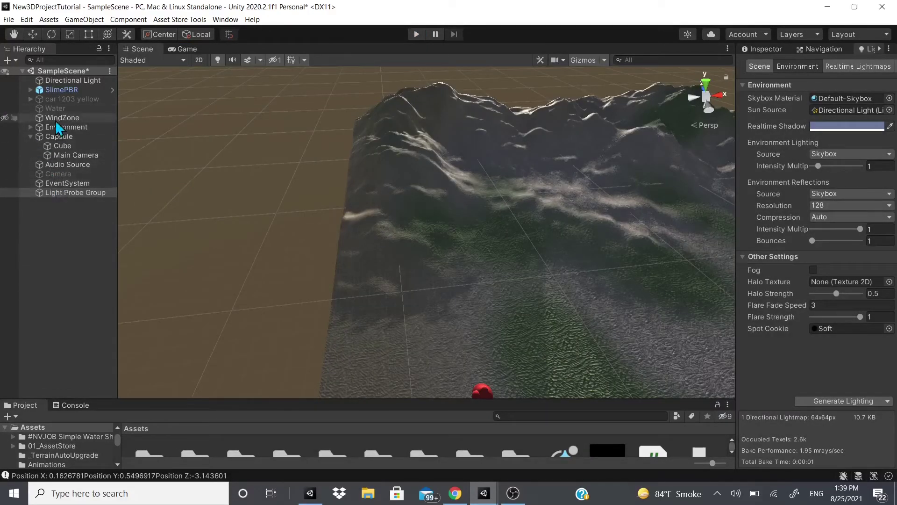
left_click(72, 136)
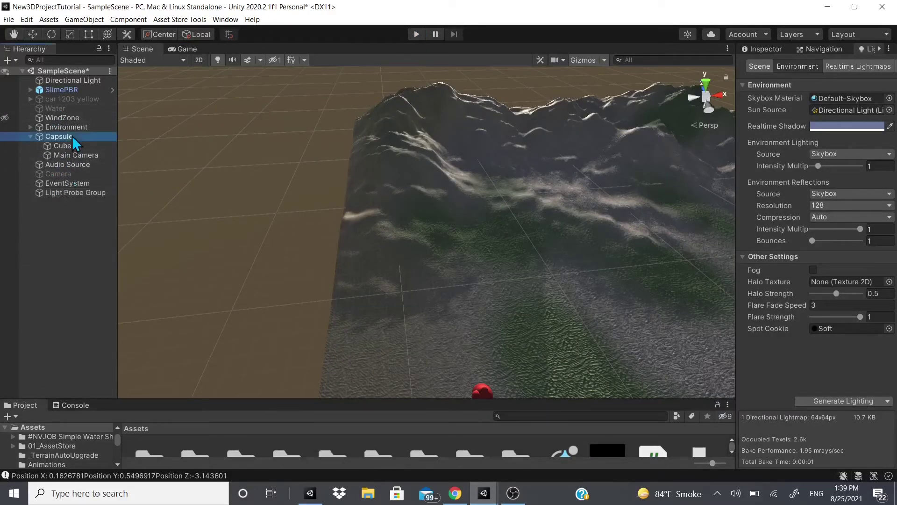
left_click(760, 49)
scroll(837, 359, "down", 15)
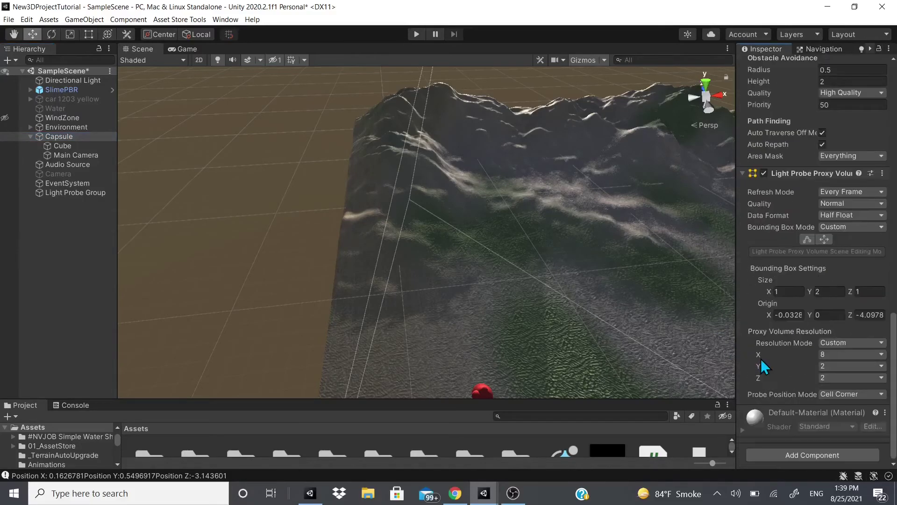